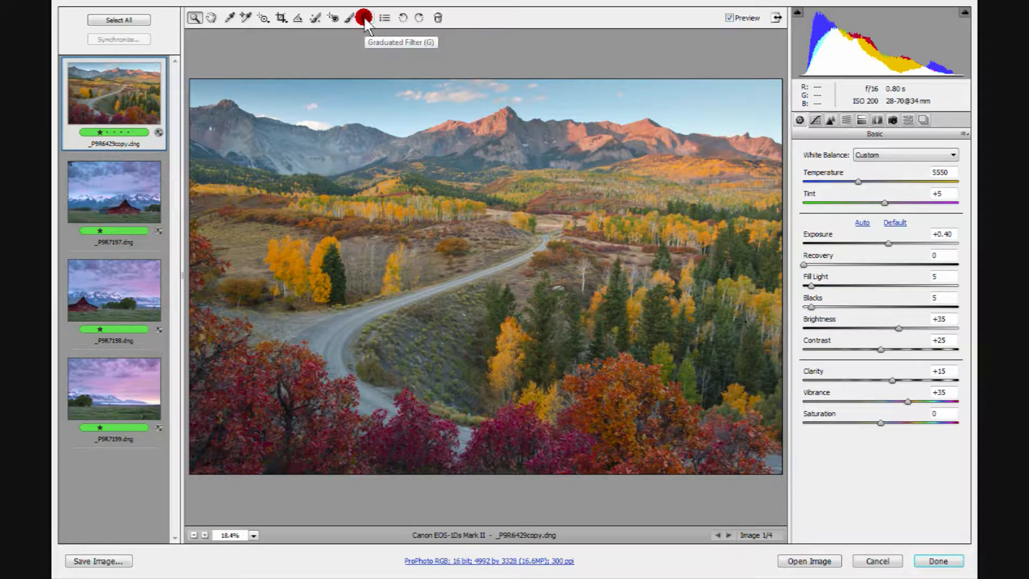
Step: Apply a graduated filter from the upper sky down to the mountain base with exposure -0.25 and brightness -3
left_click(364, 17)
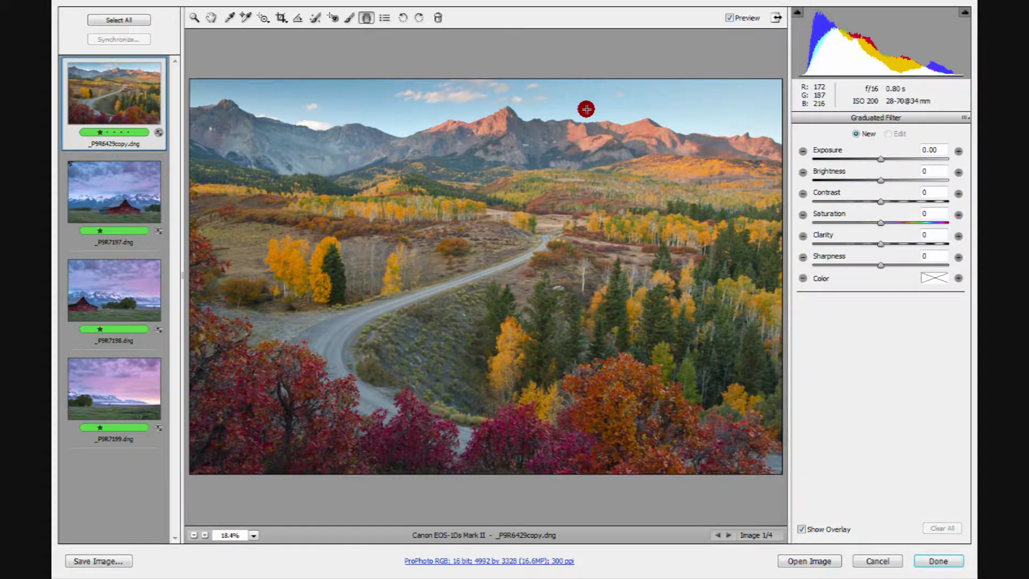
left_click_drag(586, 110, 583, 167)
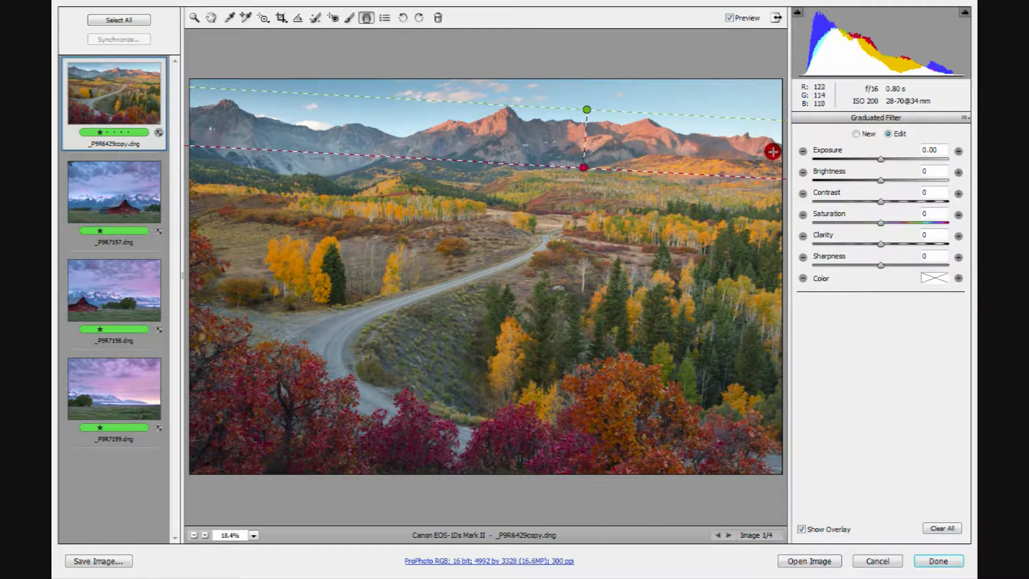
left_click(880, 159)
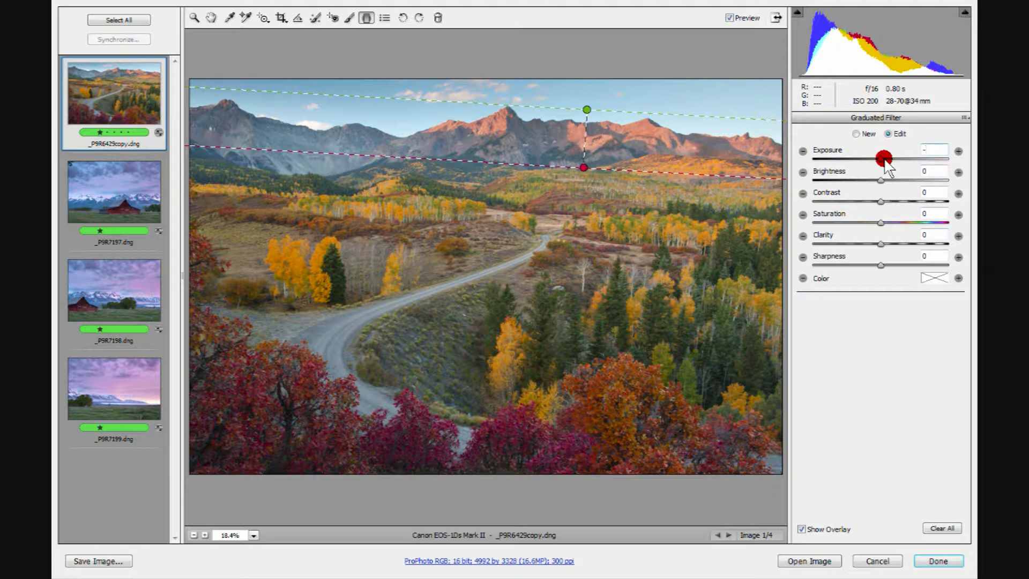
type("-.25")
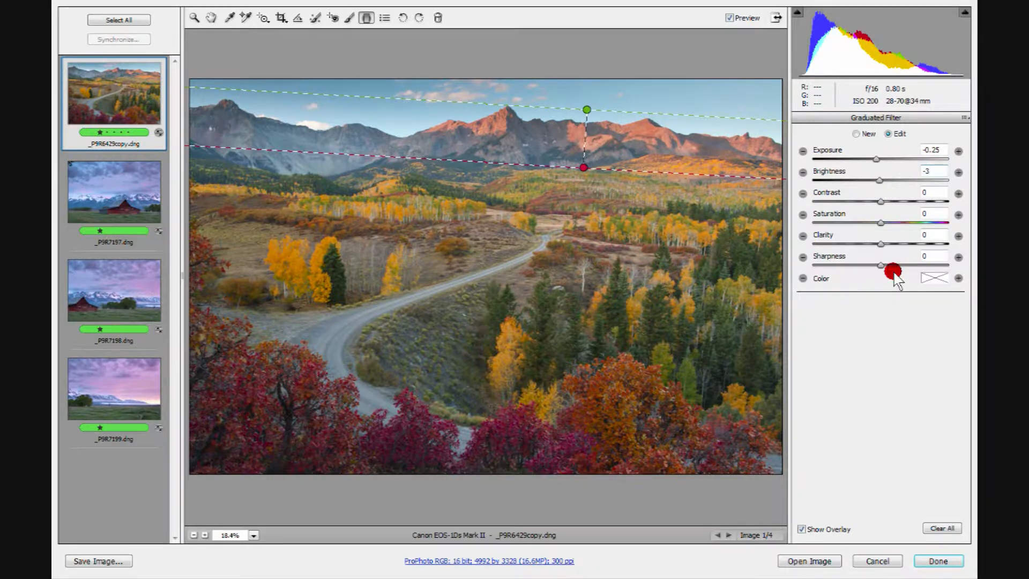
Step: Compare the landscape with and without the sky's graduated filter
left_click(726, 18)
left_click(725, 17)
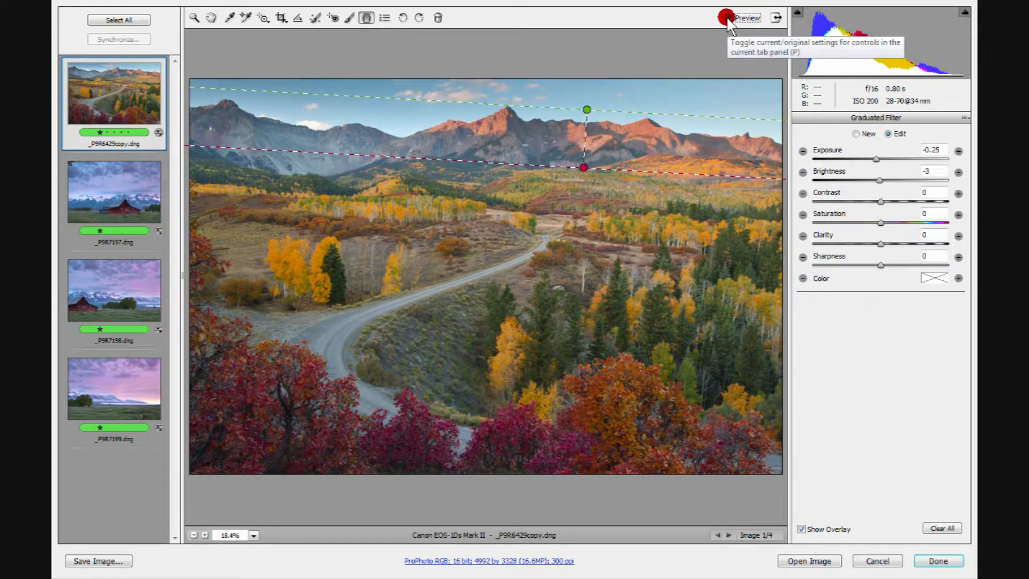
left_click(726, 16)
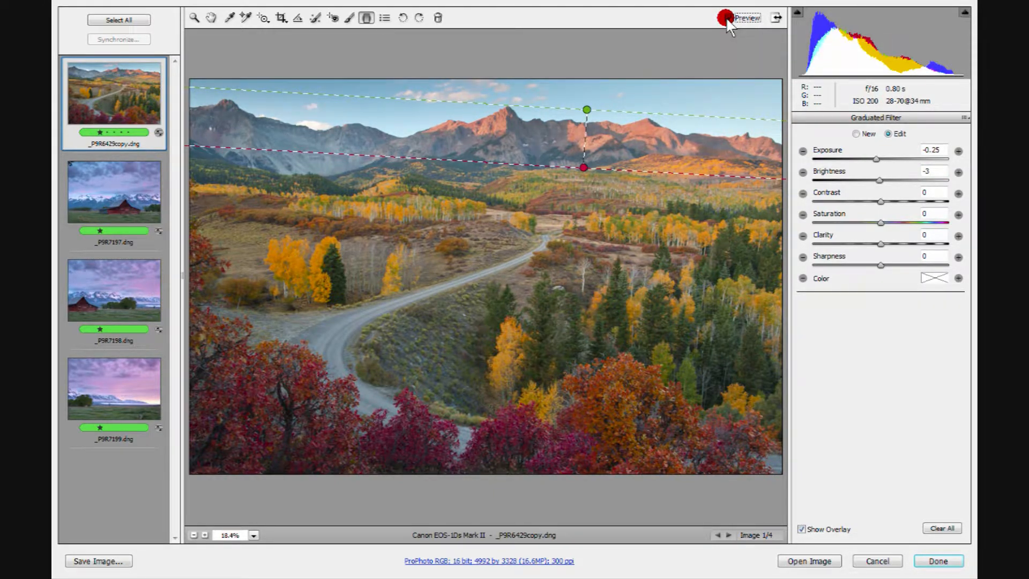
left_click(725, 18)
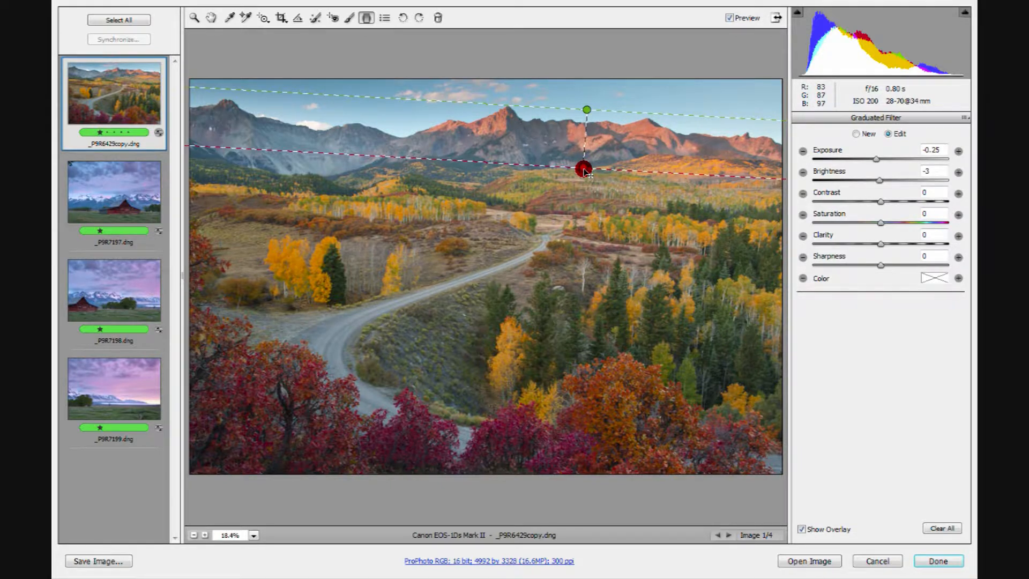
Step: Tilt the sky gradient slightly to follow the slope of the mountain base and check it against the unfiltered image
left_click_drag(584, 170, 580, 171)
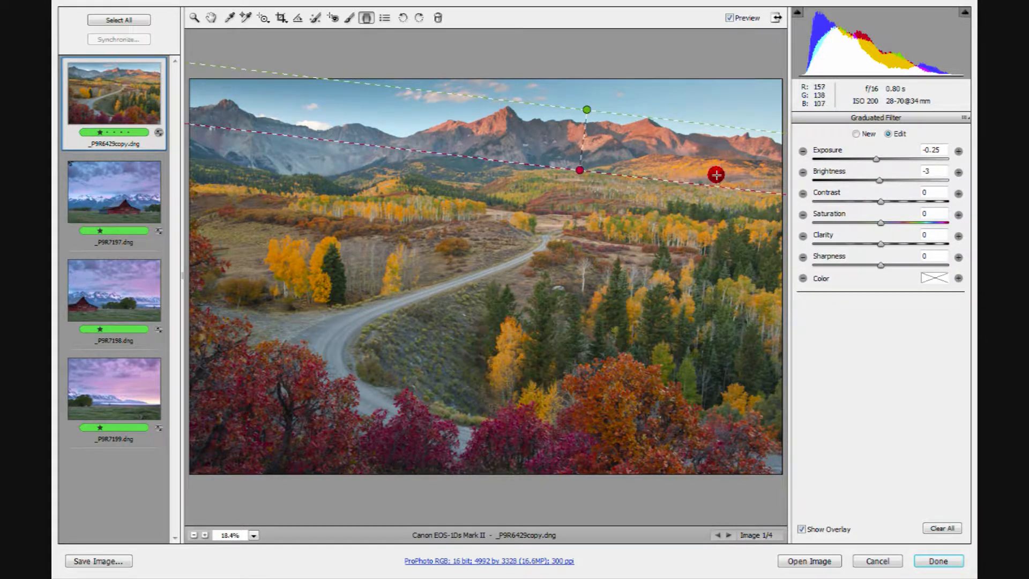
left_click(729, 17)
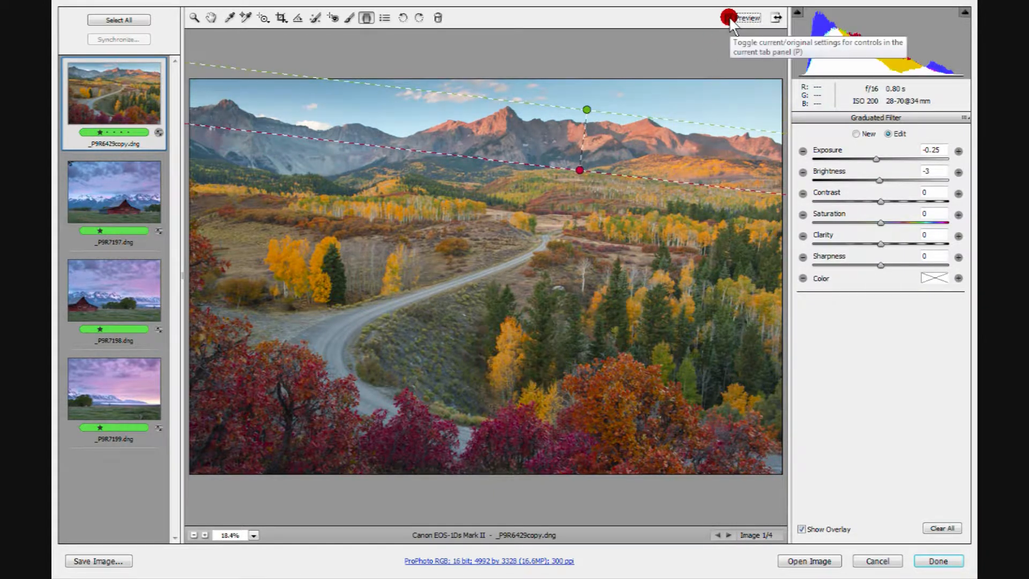
left_click(729, 17)
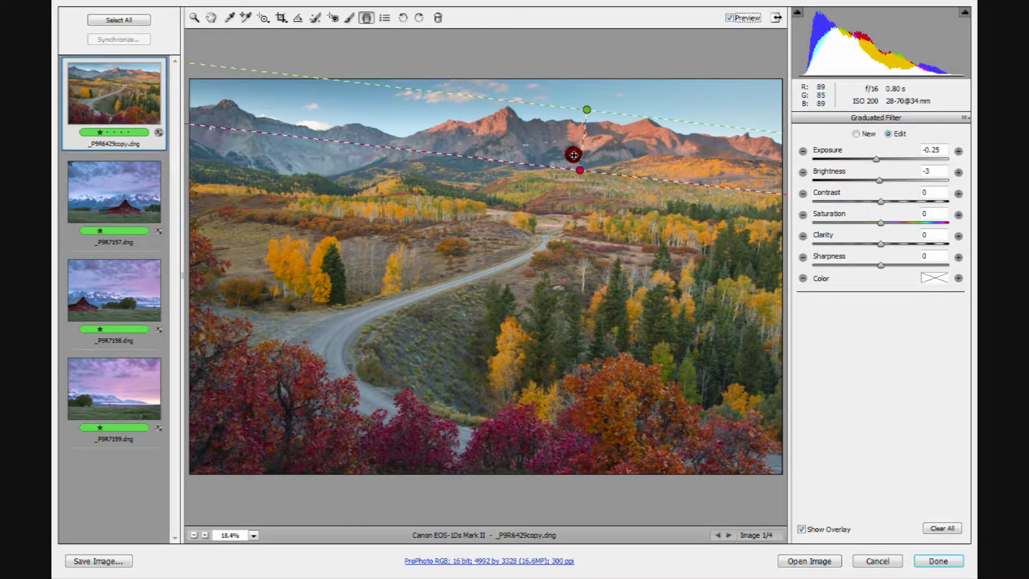
Step: Examine the darkened sky before and after the filter with the overlay hidden, and show the overlay again
left_click(799, 530)
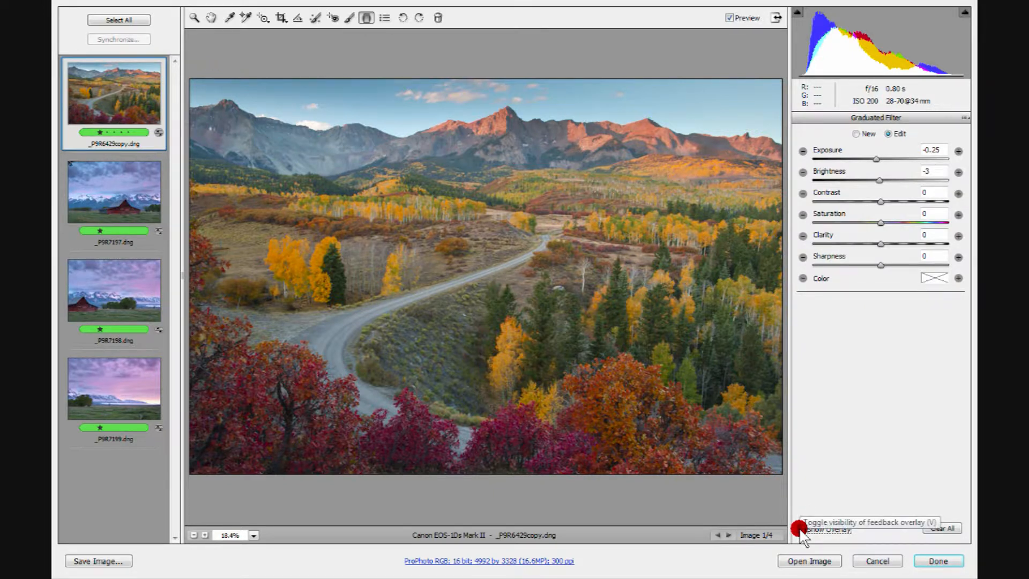
left_click(800, 529)
left_click(800, 529)
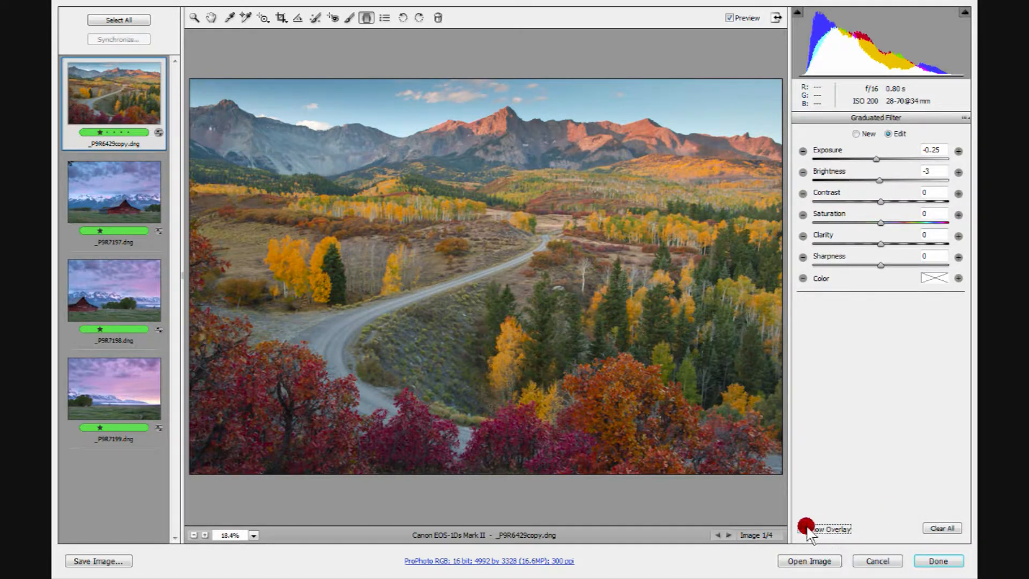
left_click(727, 16)
left_click(727, 16)
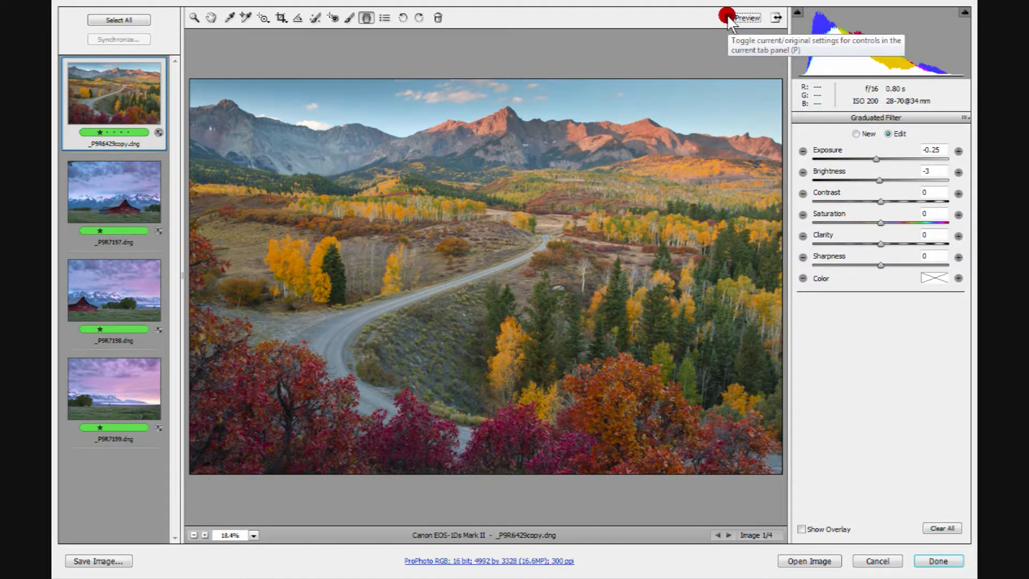
left_click(727, 16)
left_click(727, 16)
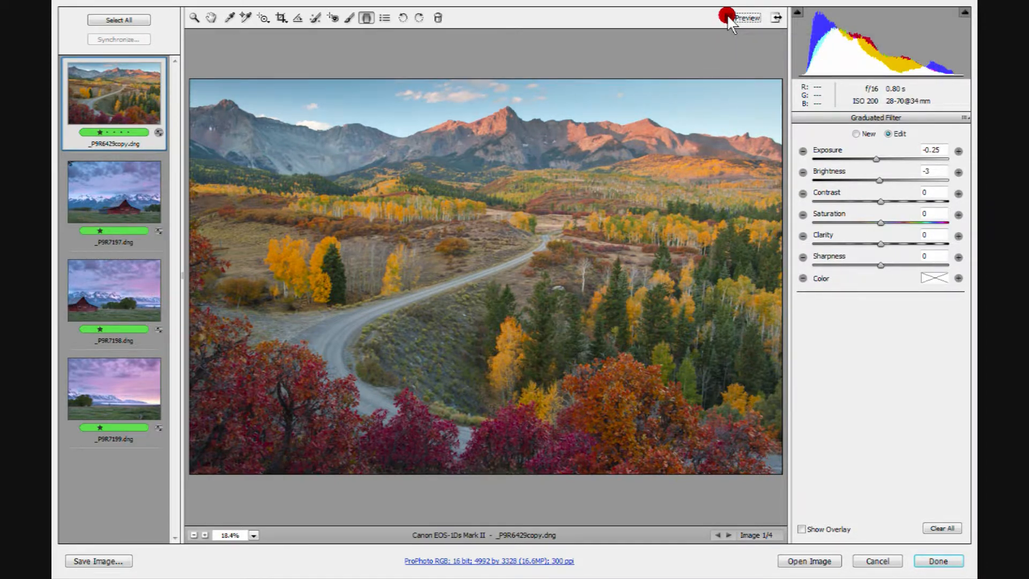
left_click(727, 16)
left_click(726, 16)
left_click(727, 16)
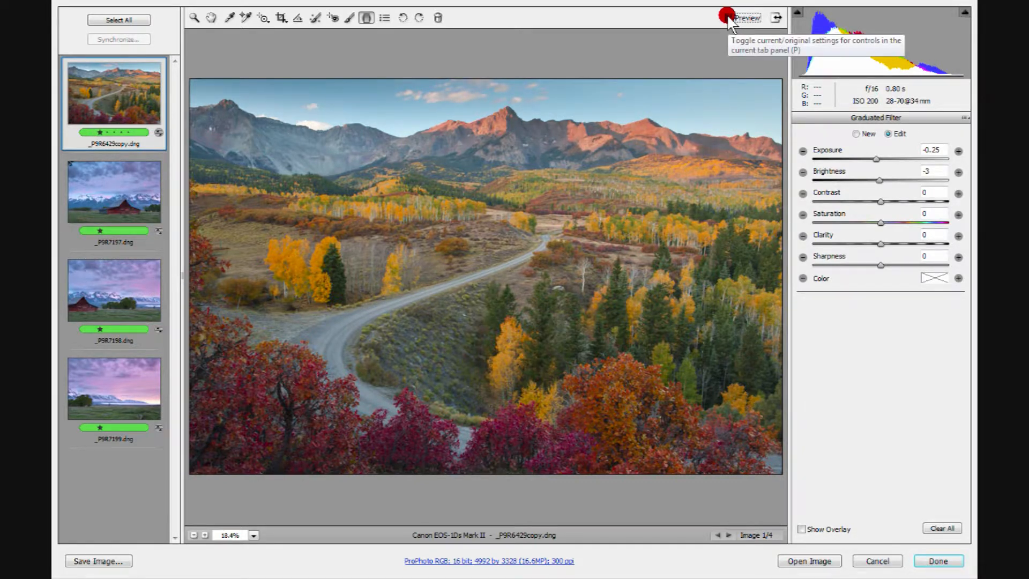
left_click(727, 16)
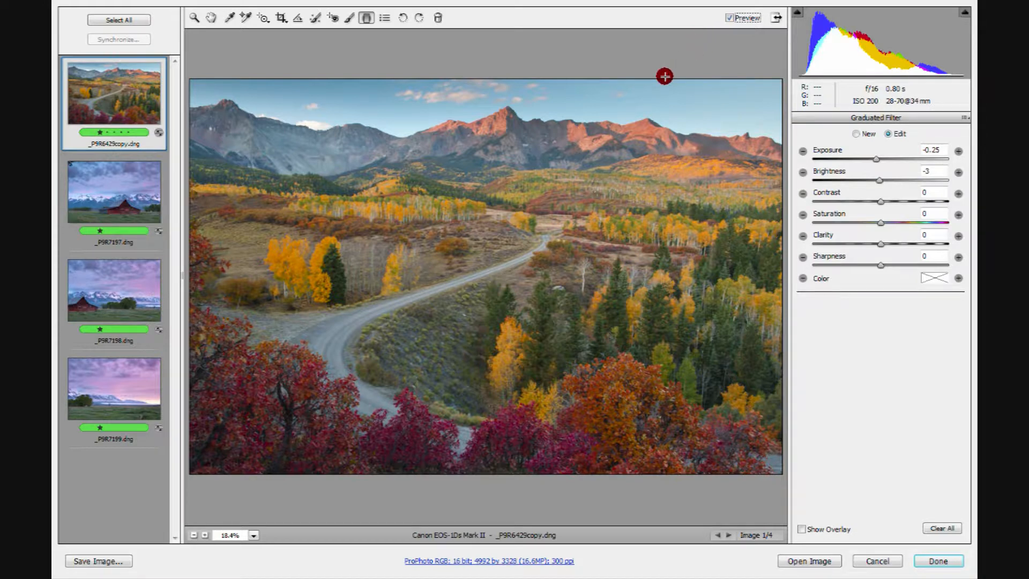
left_click(803, 530)
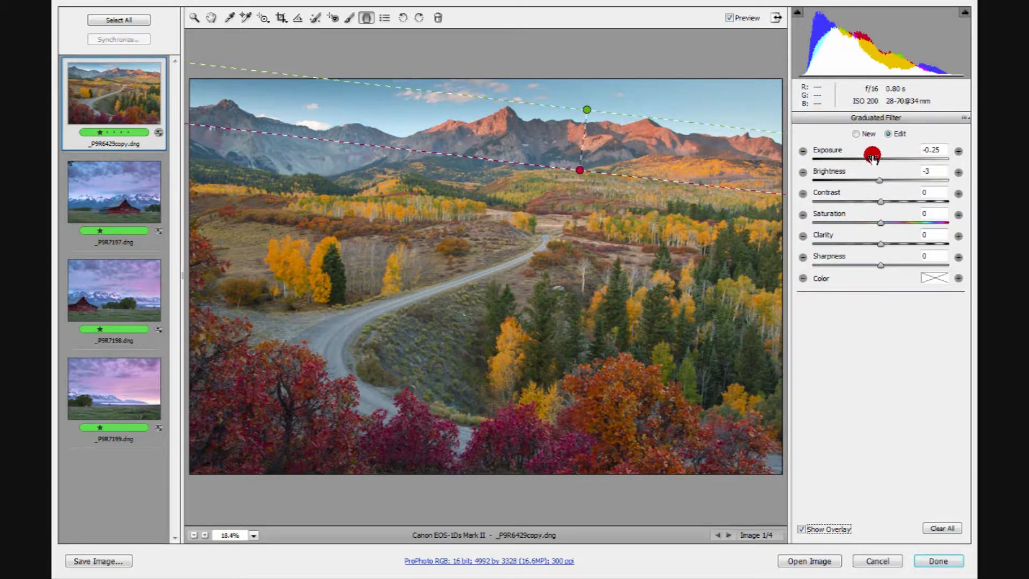
Step: Add a second graduated filter from the lower foreground up to the mountain base with exposure +0.25 and brightness 0
left_click(856, 134)
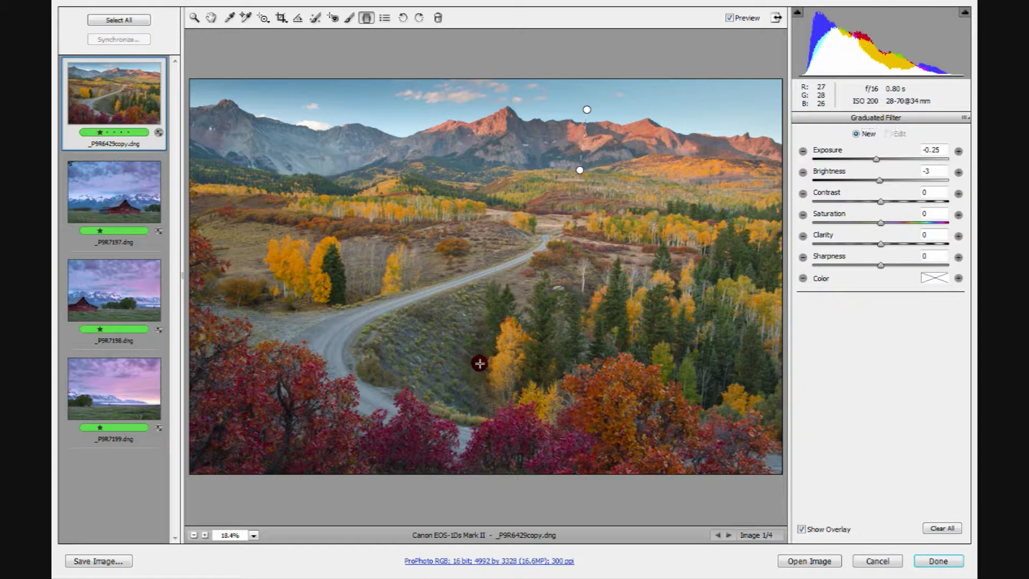
left_click_drag(480, 363, 481, 350)
left_click_drag(485, 309, 497, 170)
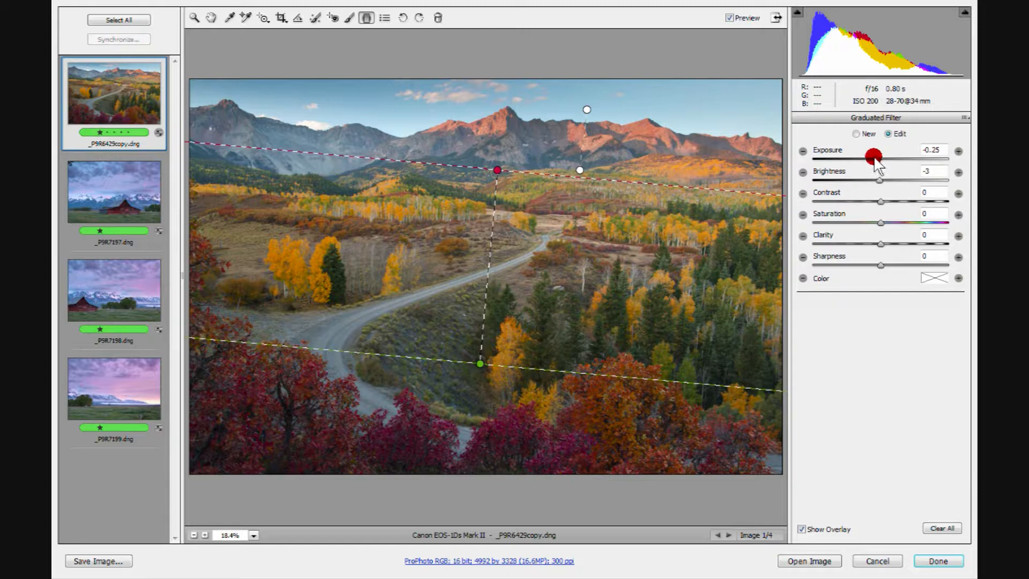
type(".25")
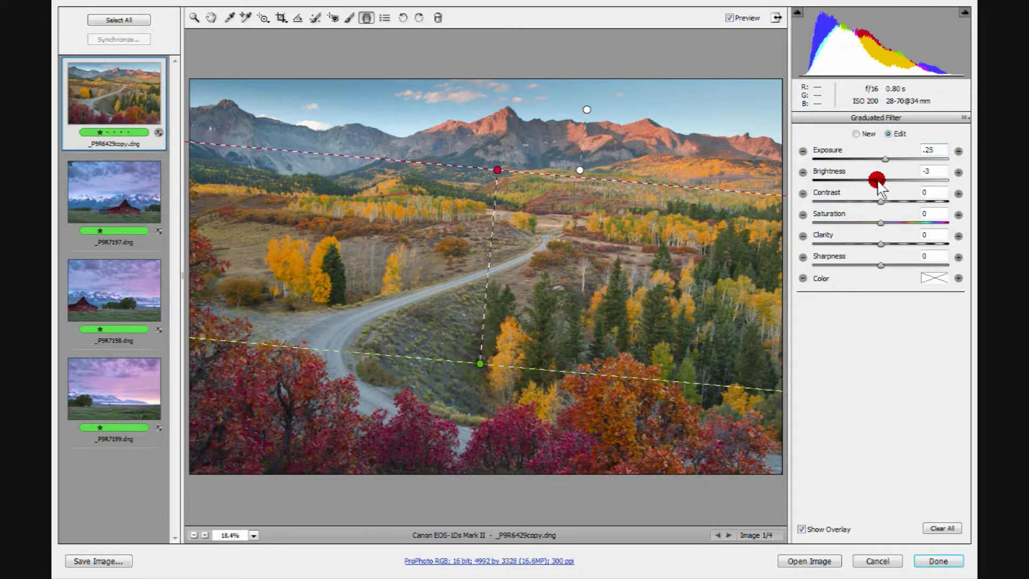
key("Tab")
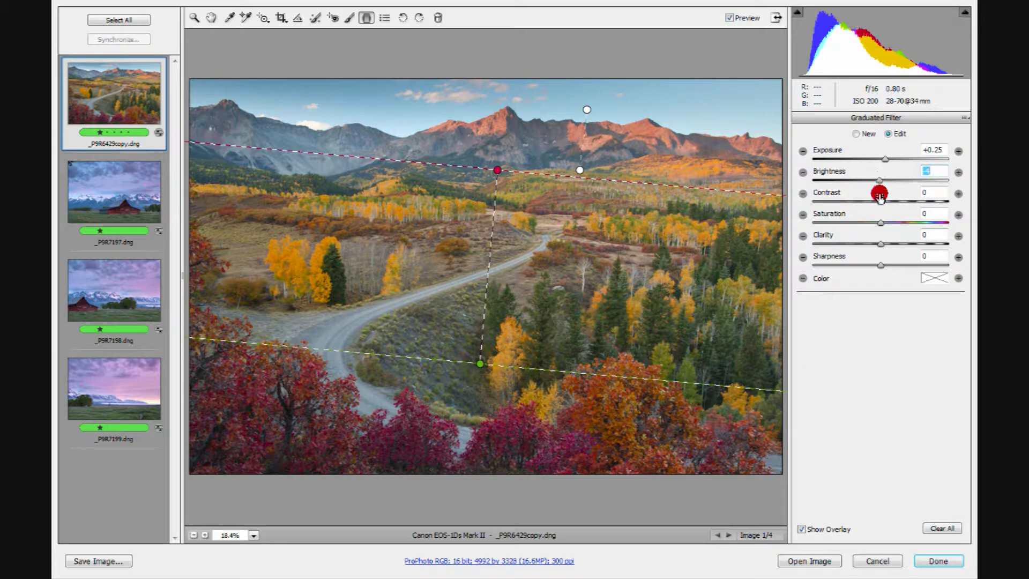
type("0")
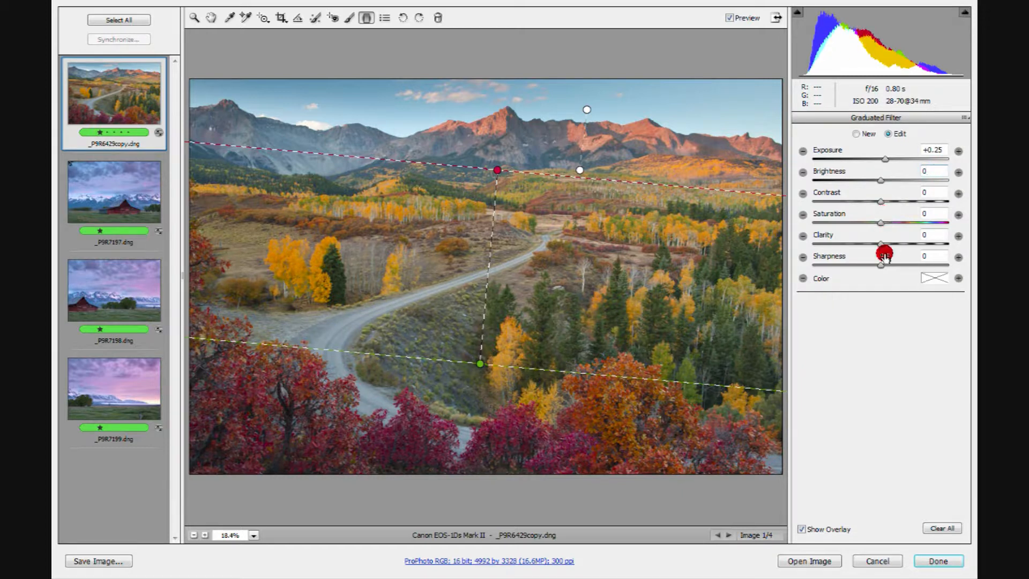
Step: Compare the image with and without both graduated filters while the overlay is hidden, and turn the overlay back on
left_click(801, 529)
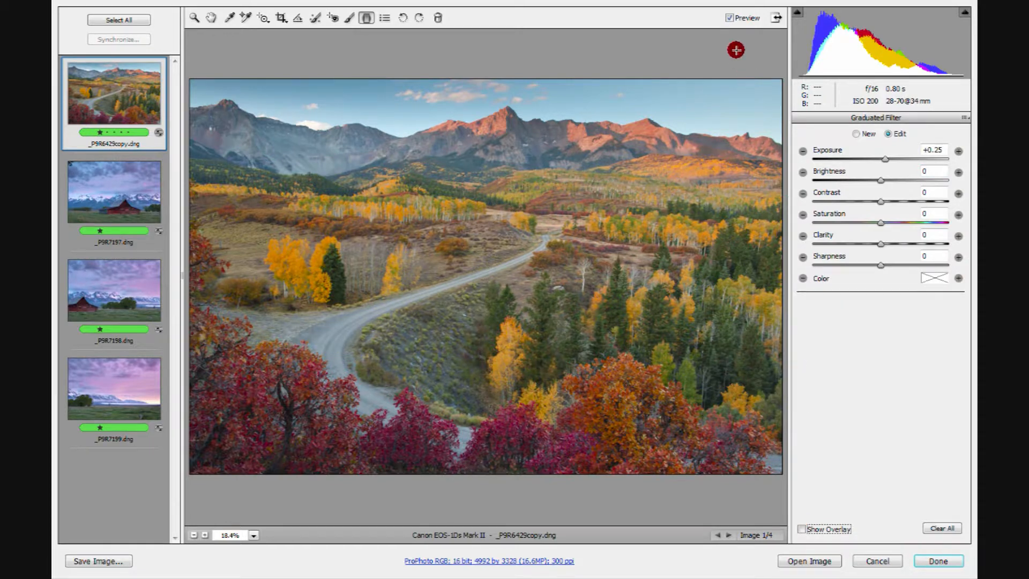
left_click(728, 18)
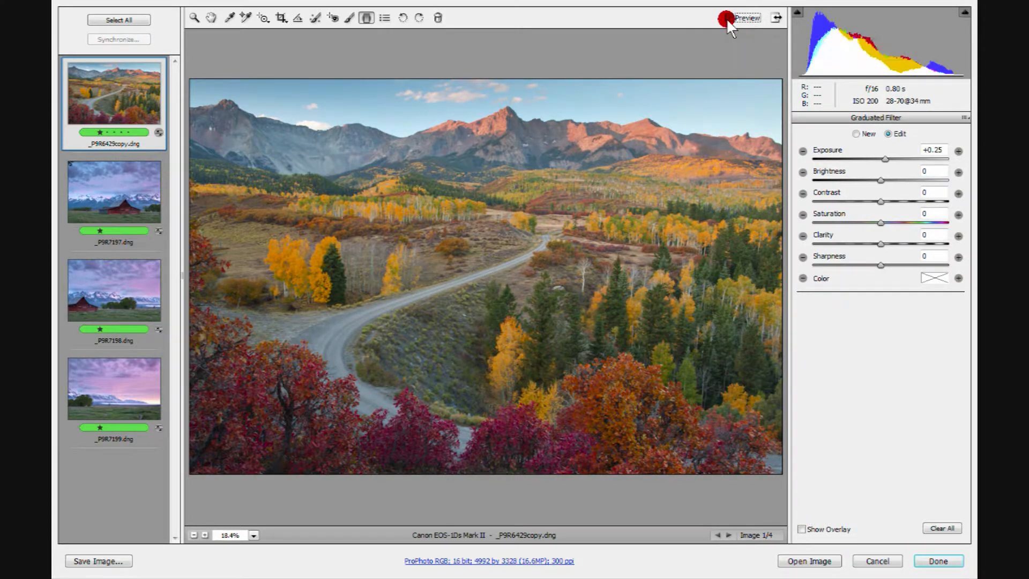
left_click(726, 18)
left_click(726, 19)
left_click(726, 18)
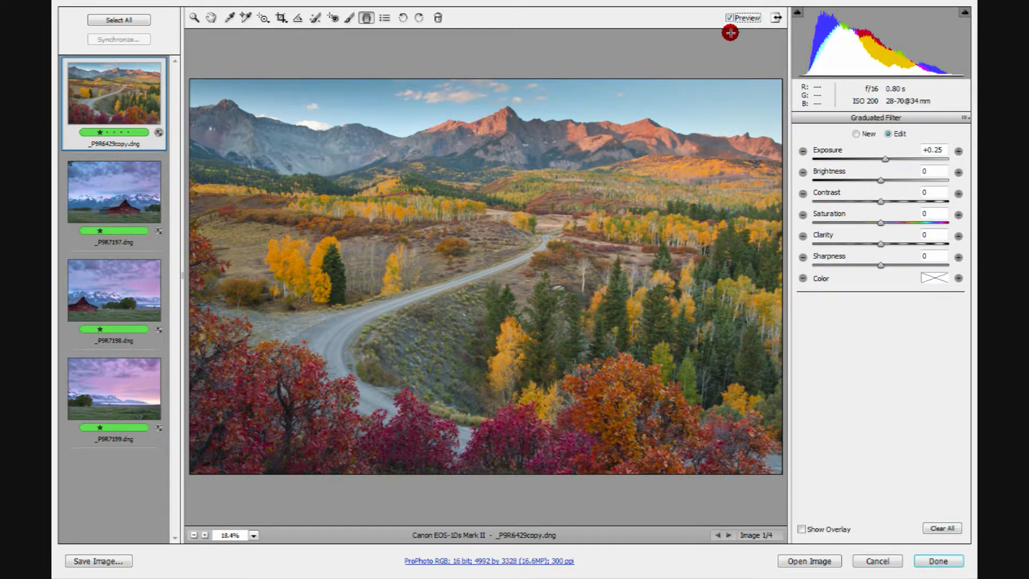
left_click(801, 529)
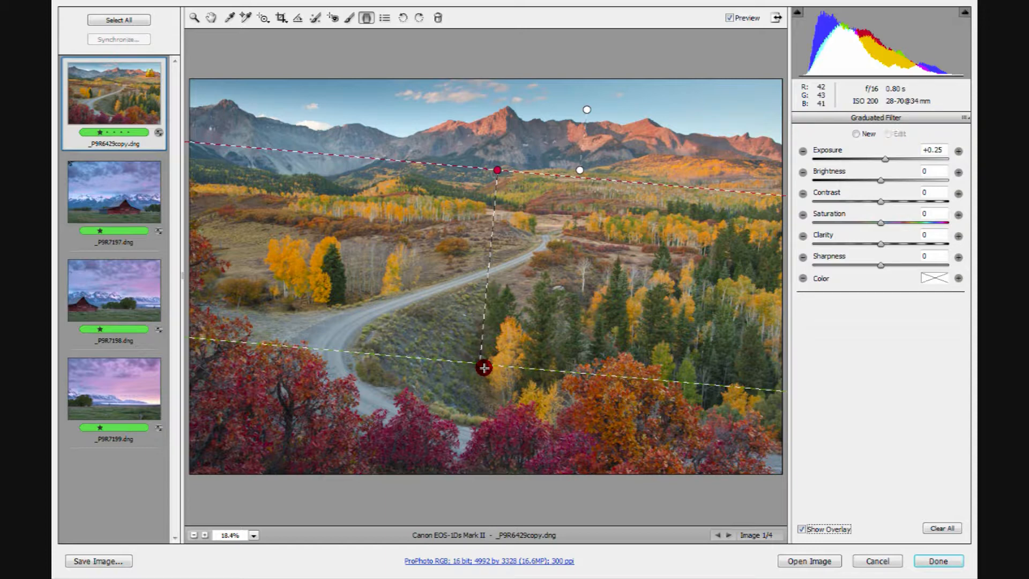
Step: Delete the foreground graduated filter and clear all remaining filters from the image
key("Delete")
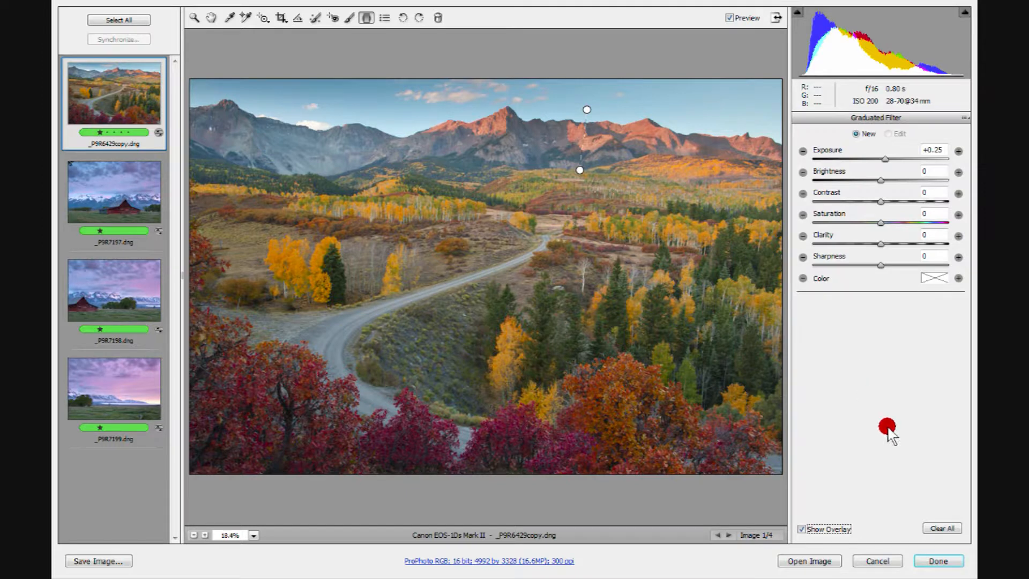
left_click(944, 528)
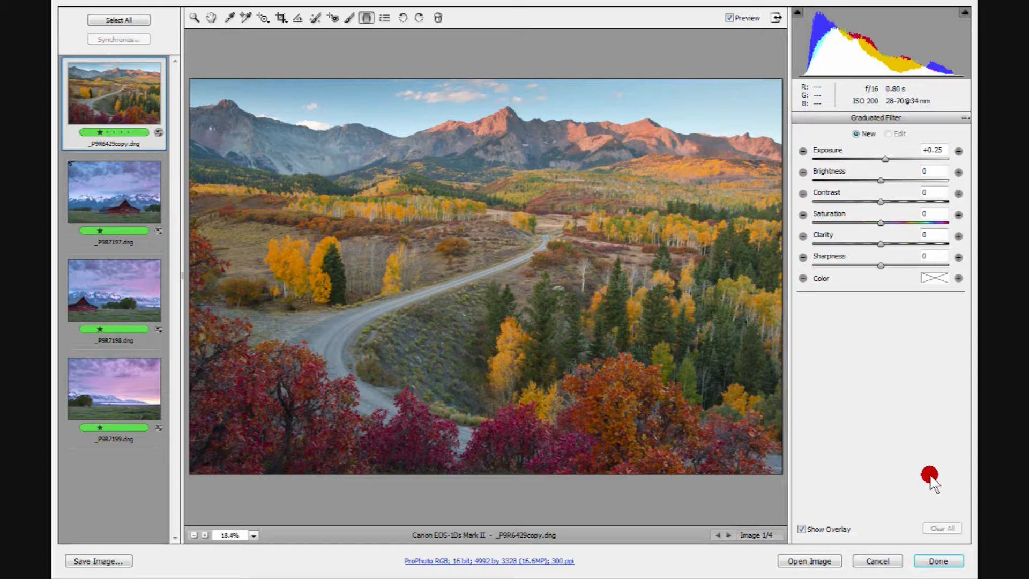
Step: Undo the clearing of all filters, the foreground filter's deletion and its last brightness change
key("ctrl+z")
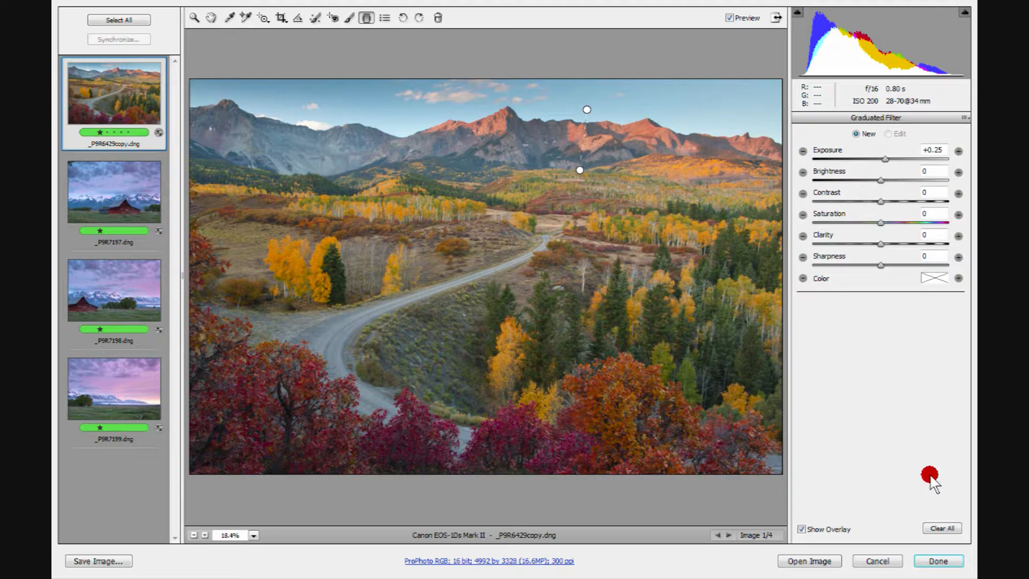
key("alt")
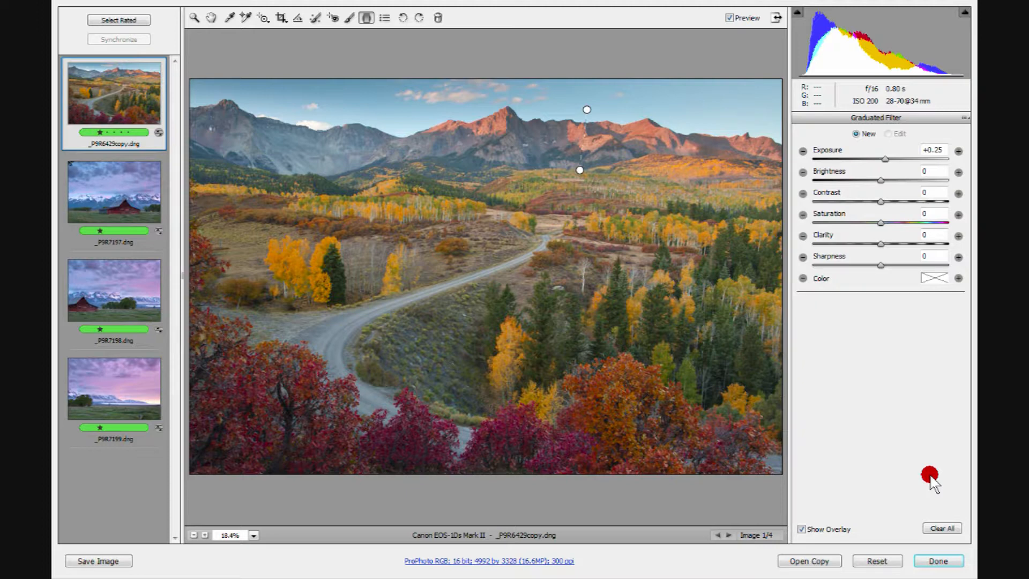
key("ctrl+alt+z")
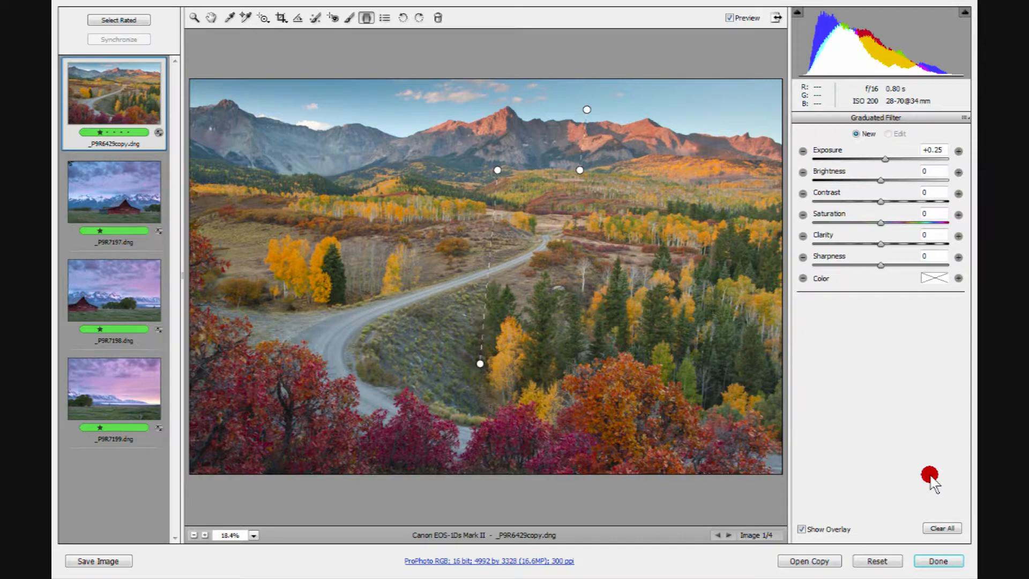
key("ctrl+alt+z")
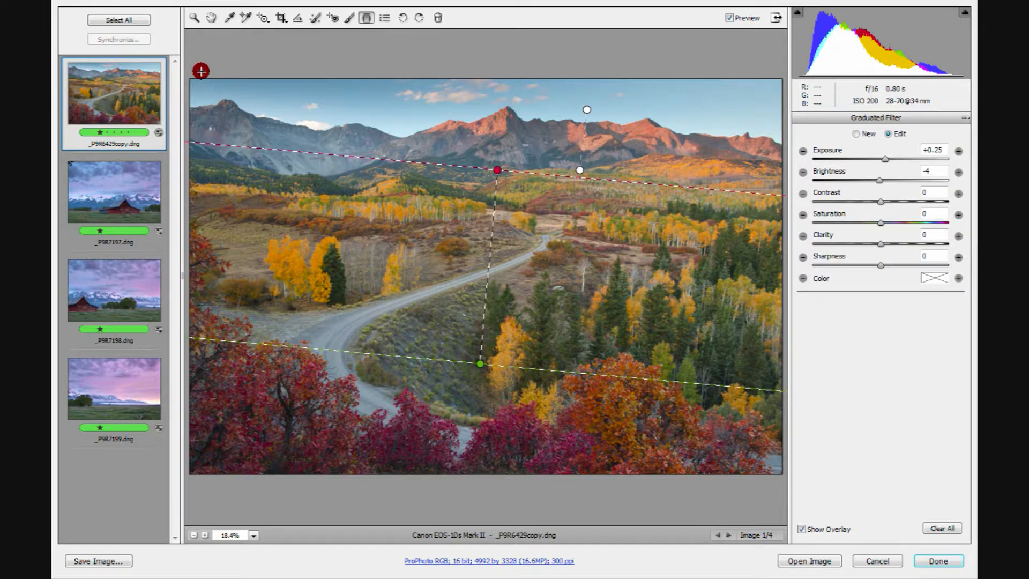
Step: Switch to the barn image _P9R7198.dng and draw a graduated filter from the grass up to the base of the trees
key("z")
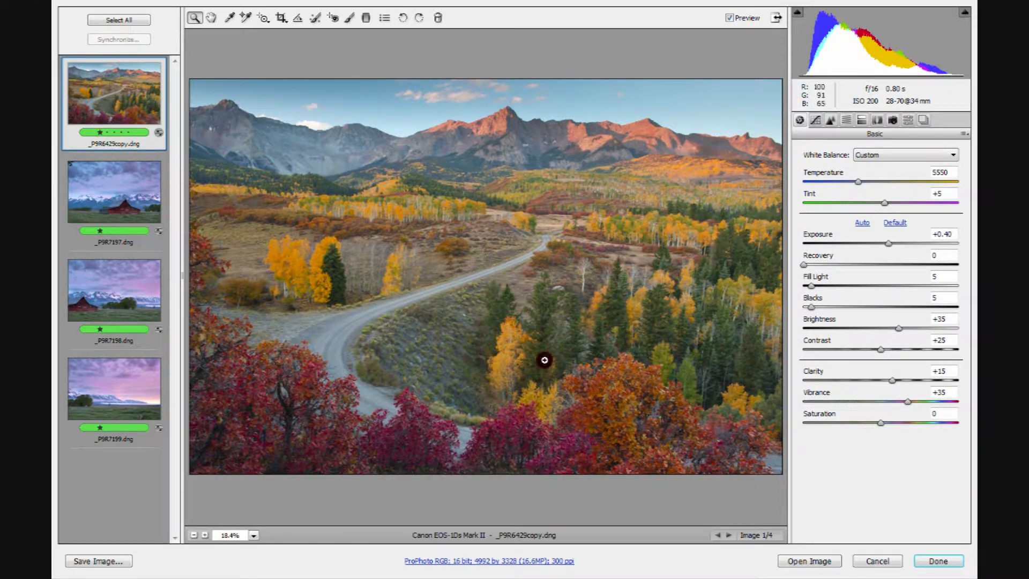
left_click(95, 287)
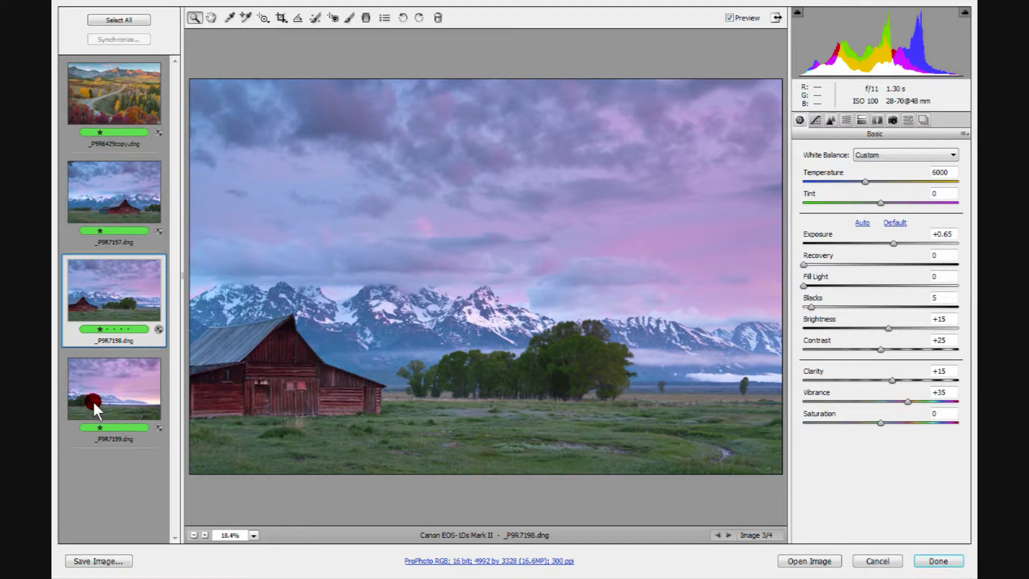
left_click(366, 17)
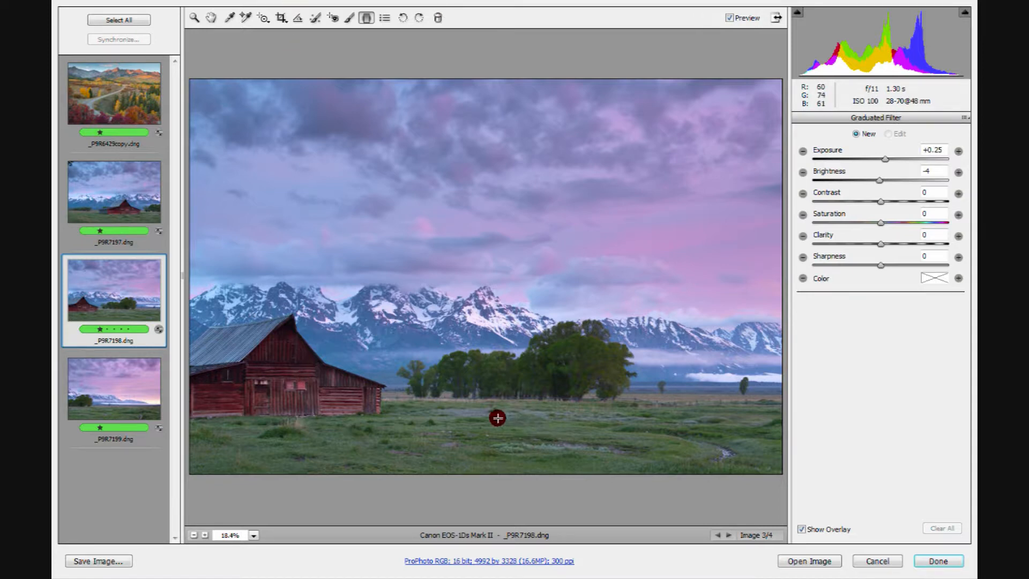
left_click_drag(498, 419, 499, 388)
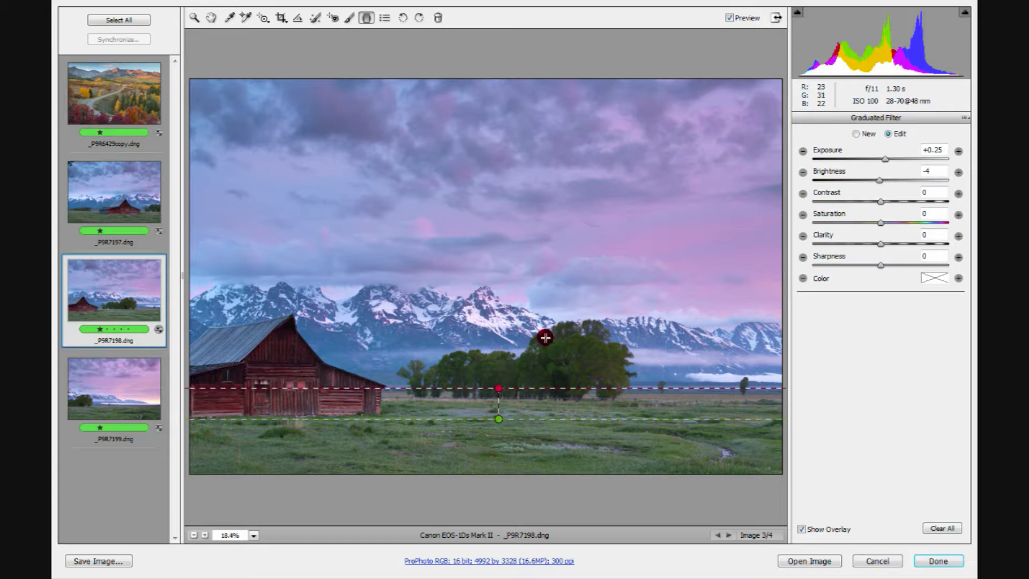
Step: Reset the foreground graduated filter's exposure and brightness to 0
left_click(885, 158)
key("Tab")
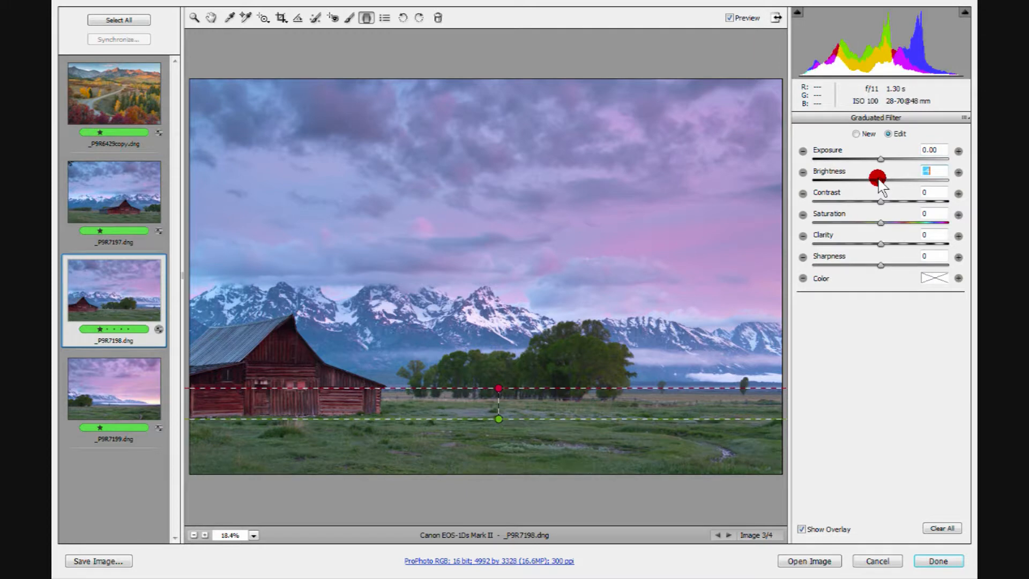
double_click(879, 180)
Step: Give the foreground graduated filter a pale yellow color tint with hue 60 and saturation 20
left_click(935, 278)
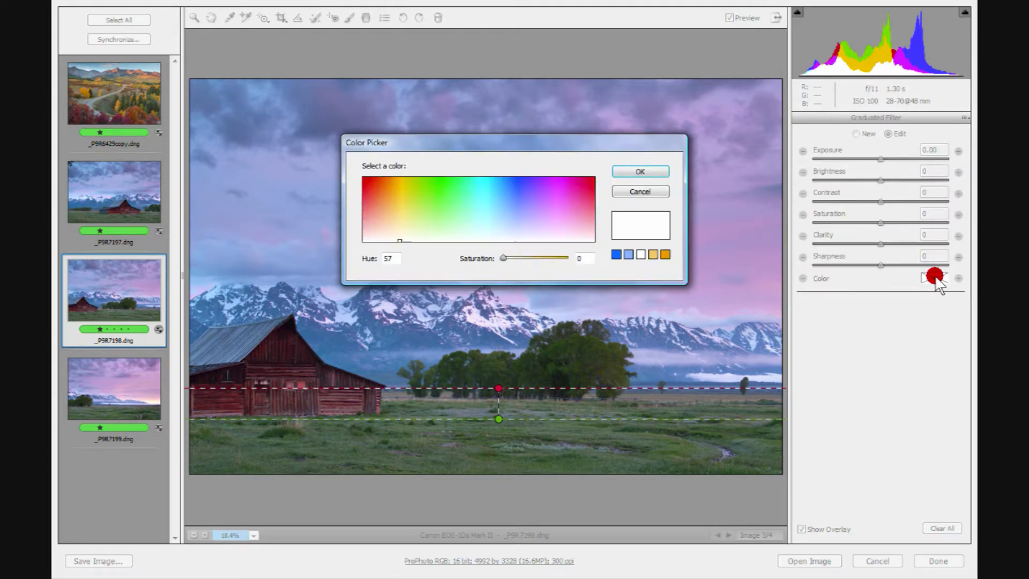
left_click(395, 199)
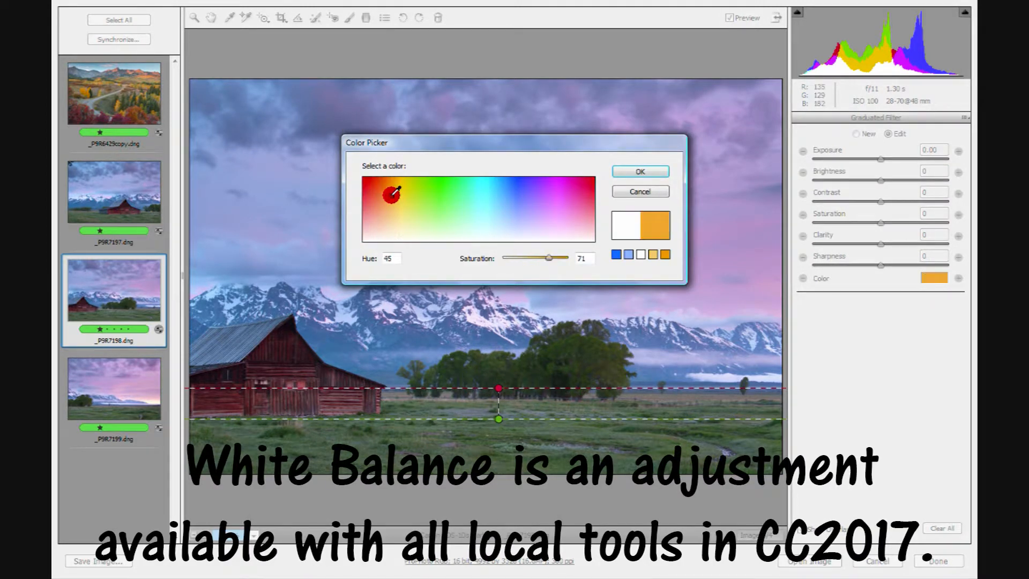
left_click(396, 197)
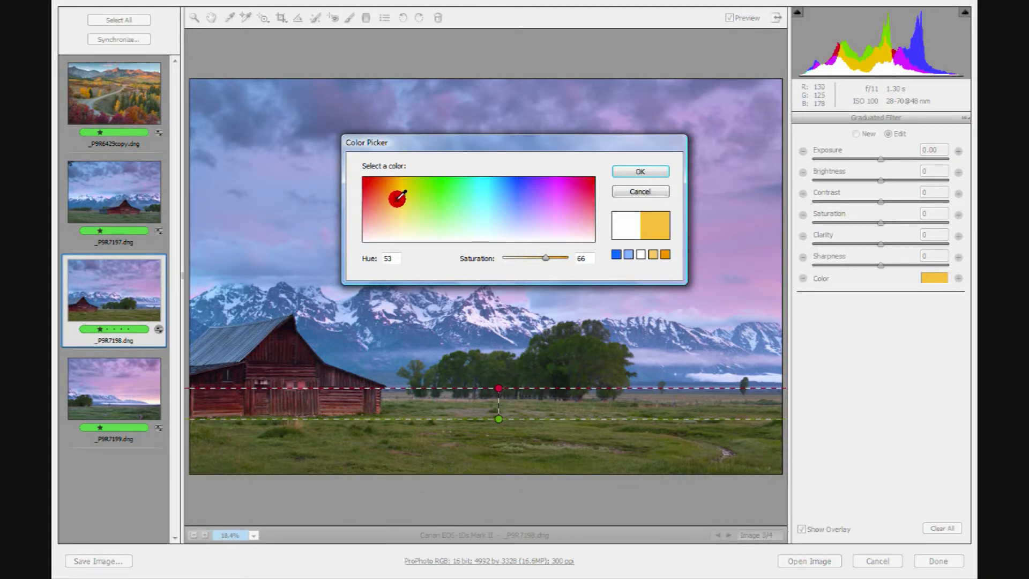
left_click_drag(397, 199, 401, 204)
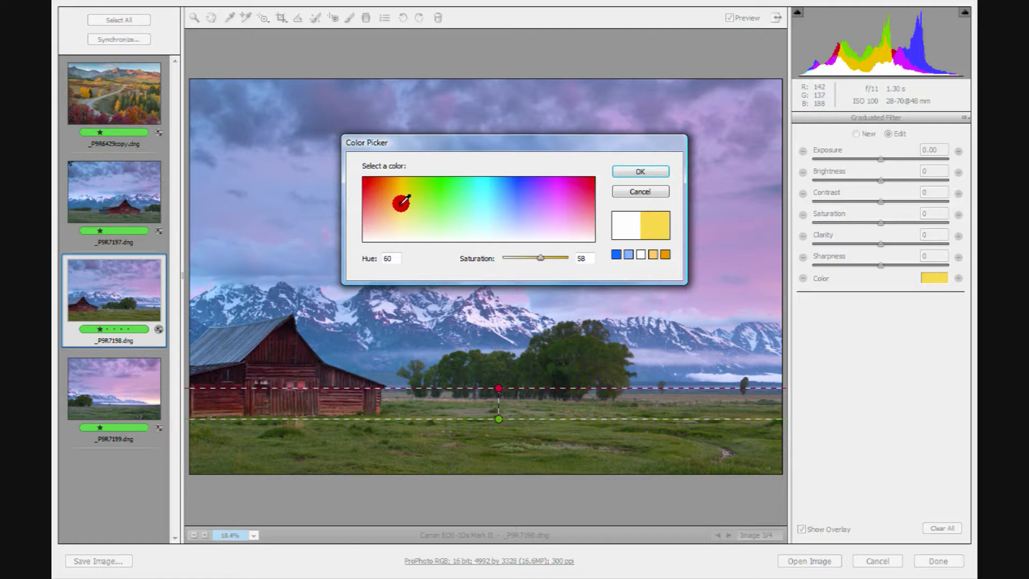
left_click_drag(542, 258, 514, 263)
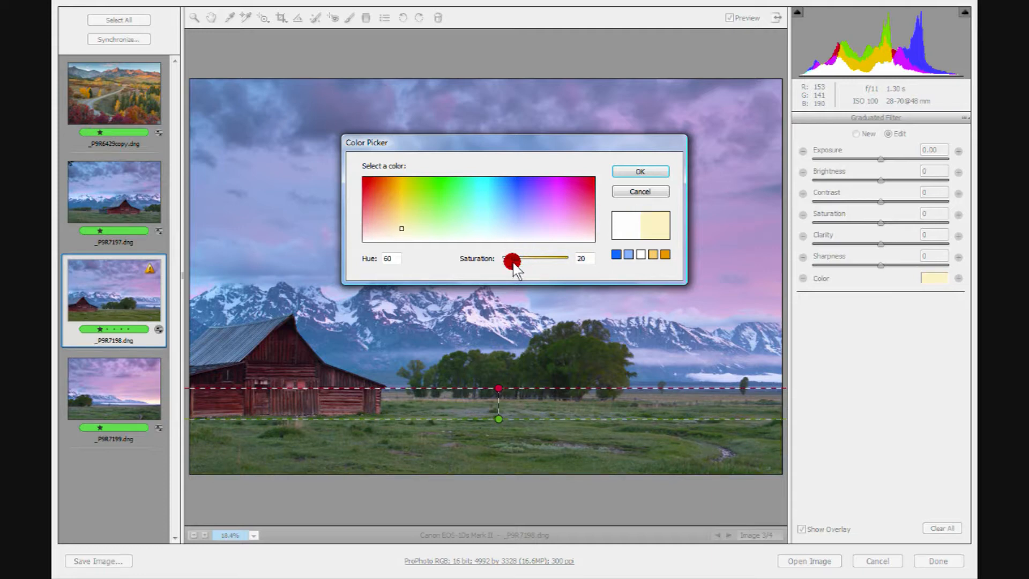
left_click(628, 172)
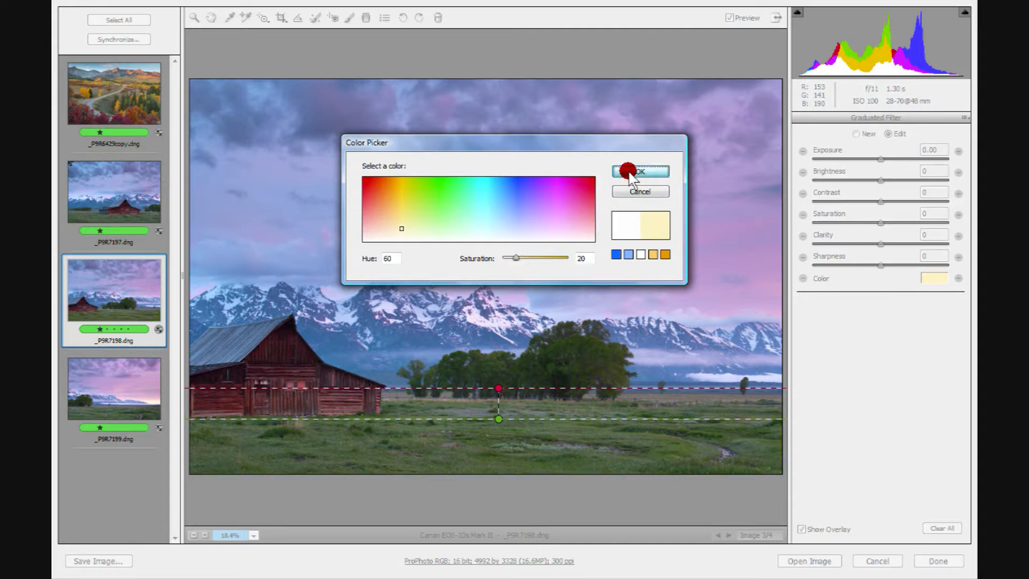
Step: Compare the image with and without the tinted filter, with the overlay shown and hidden, and turn the overlay back on
left_click(731, 17)
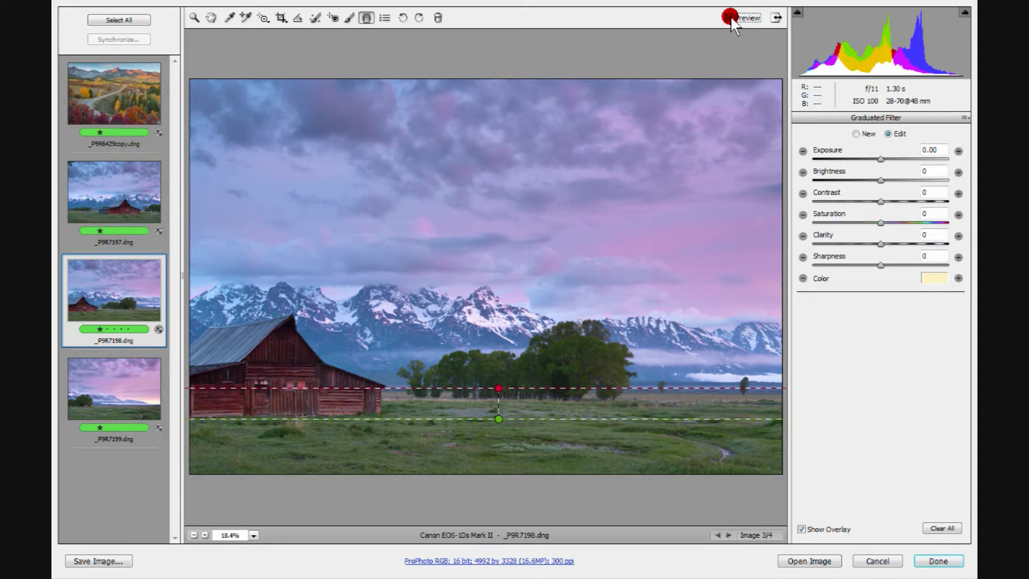
left_click(730, 16)
left_click(730, 17)
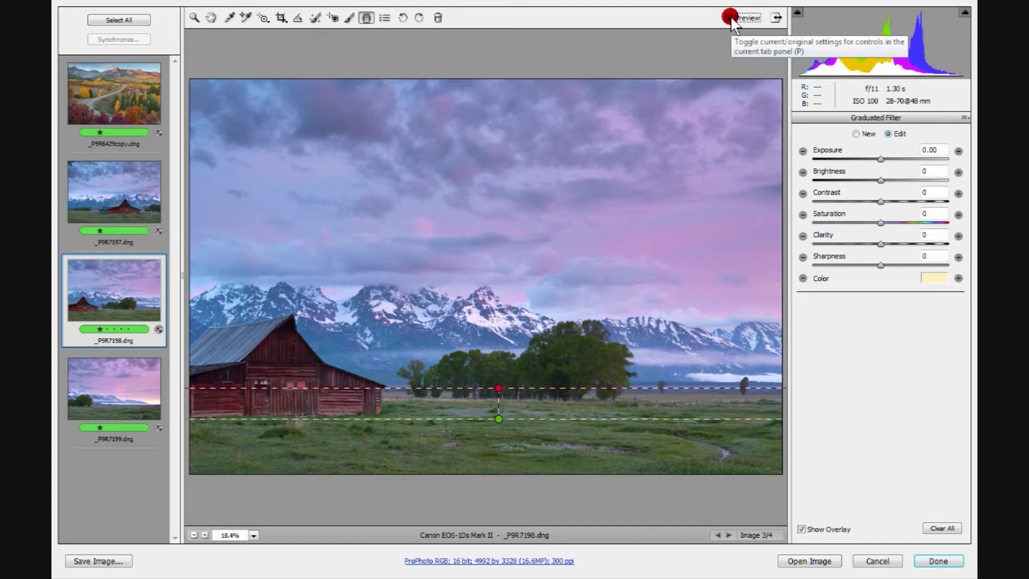
left_click(730, 16)
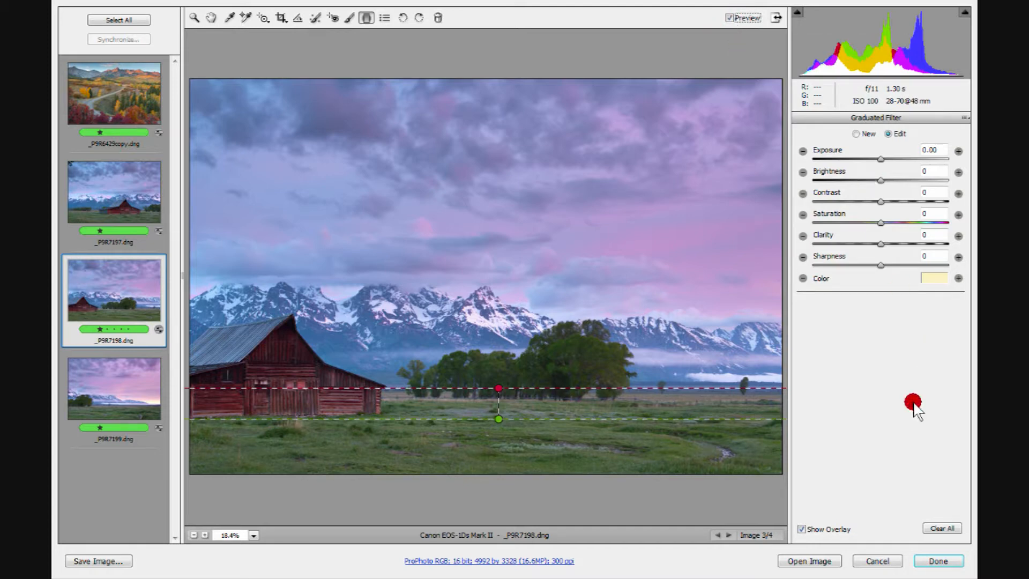
left_click(802, 529)
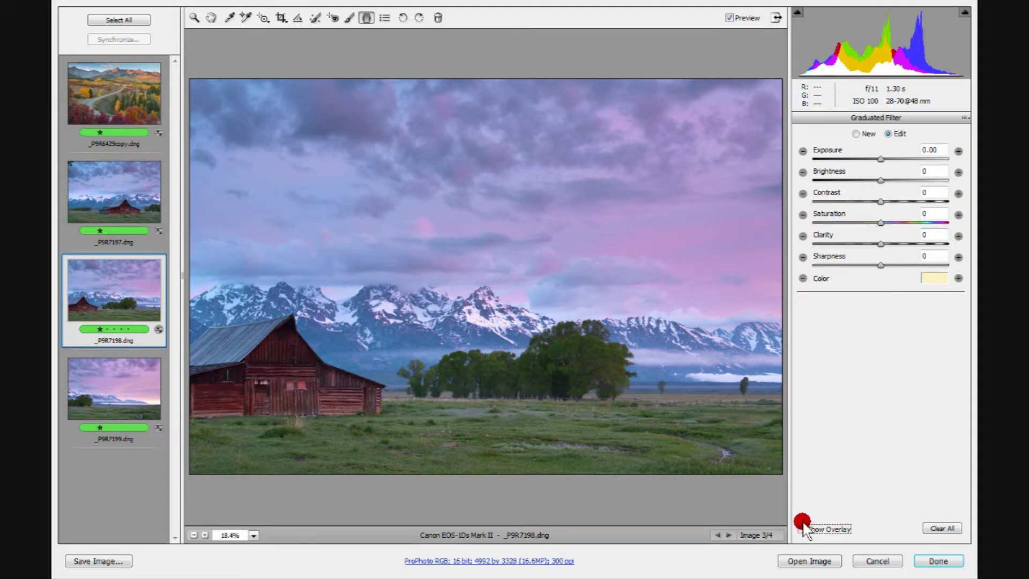
left_click(729, 18)
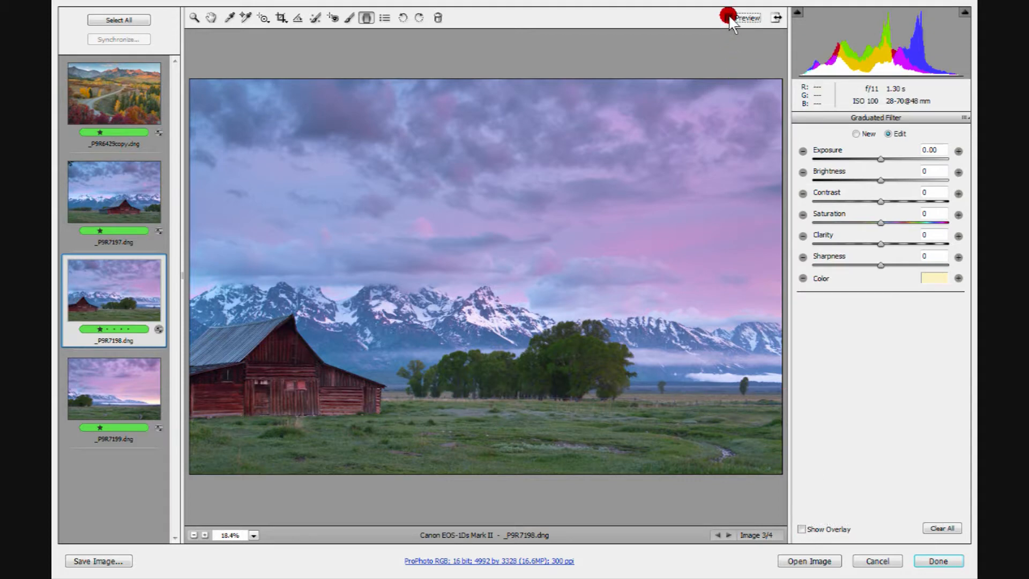
left_click(802, 530)
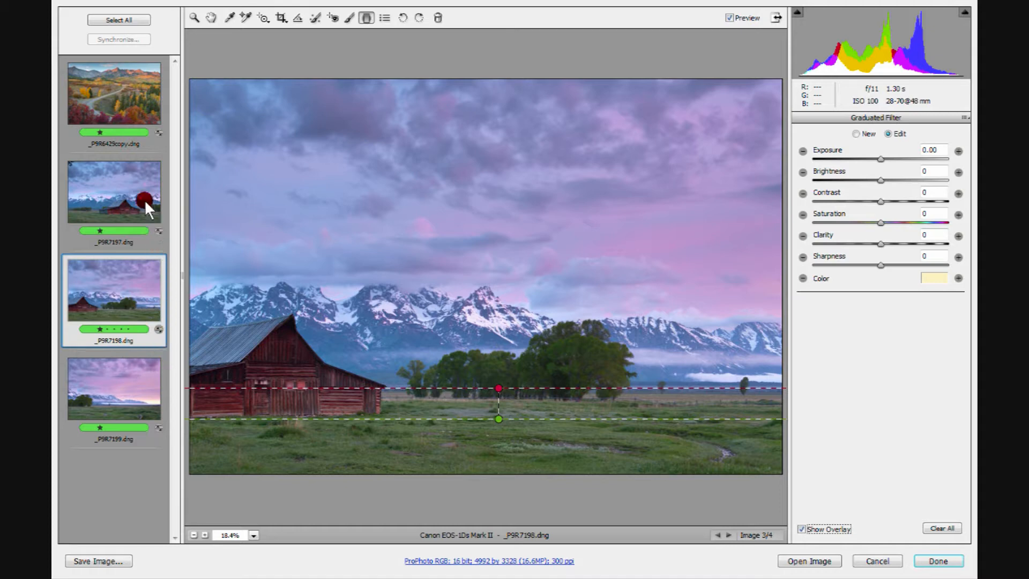
Step: Add _P9R7197.dng and _P9R7199.dng to the selection and synchronize the current image's settings to them, including Local Adjustments
left_click(127, 182, "ctrl")
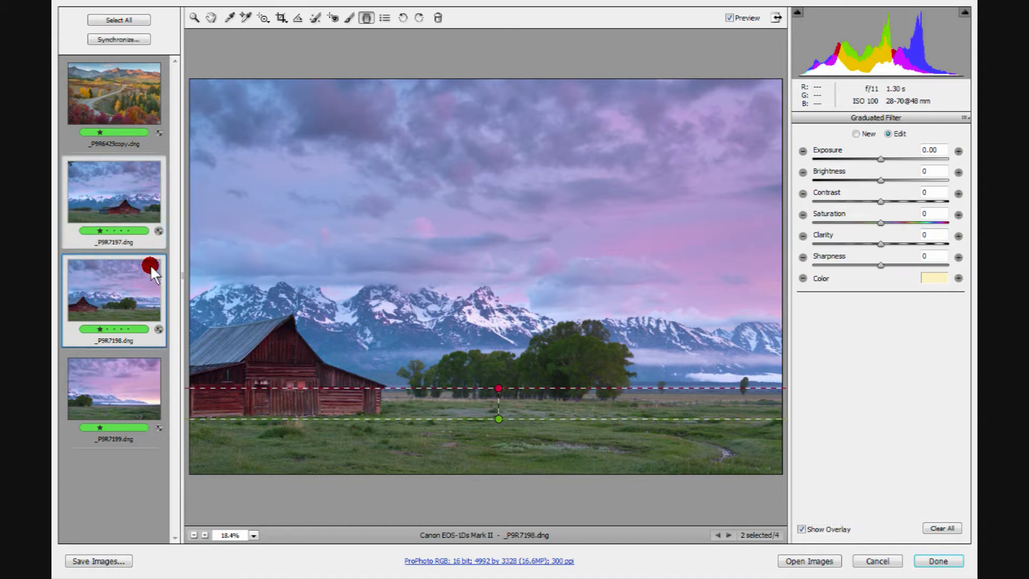
left_click(110, 384, "ctrl")
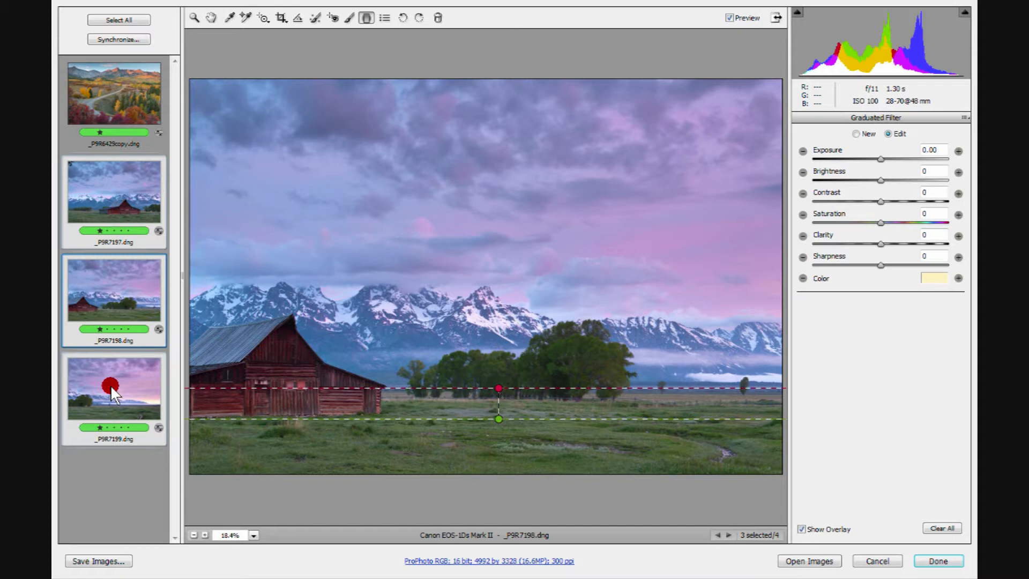
left_click(114, 39)
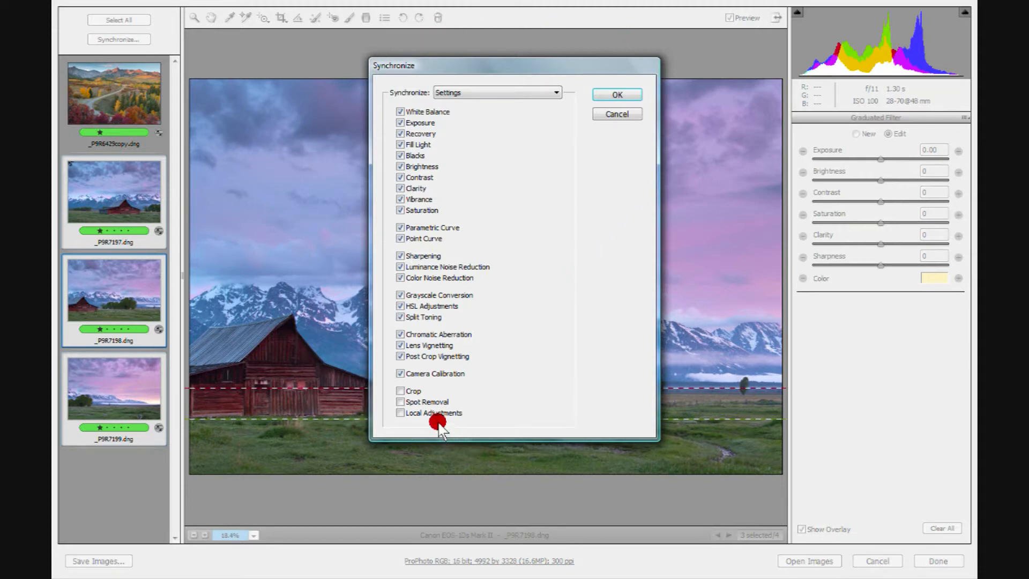
left_click(399, 413)
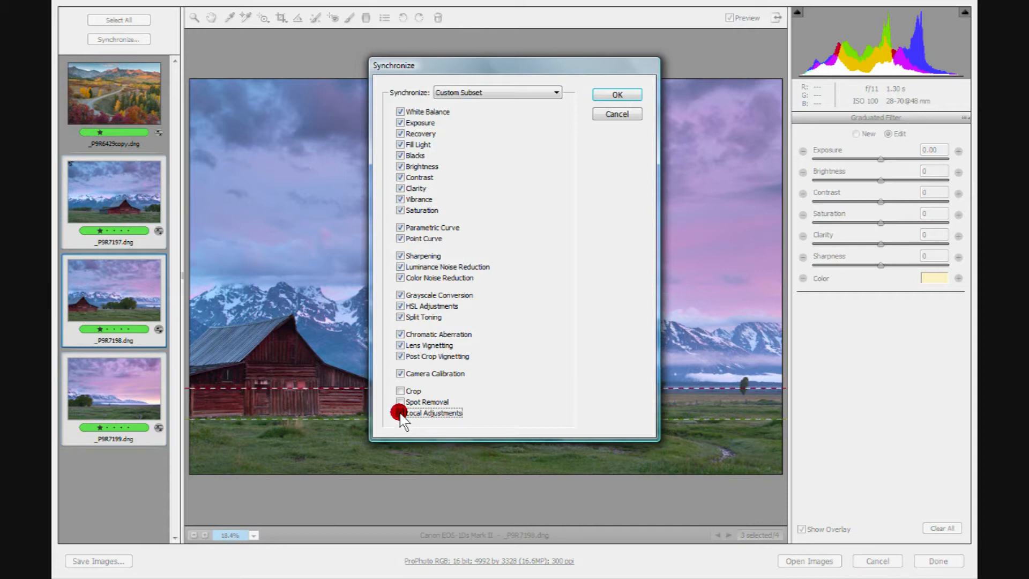
left_click(611, 95)
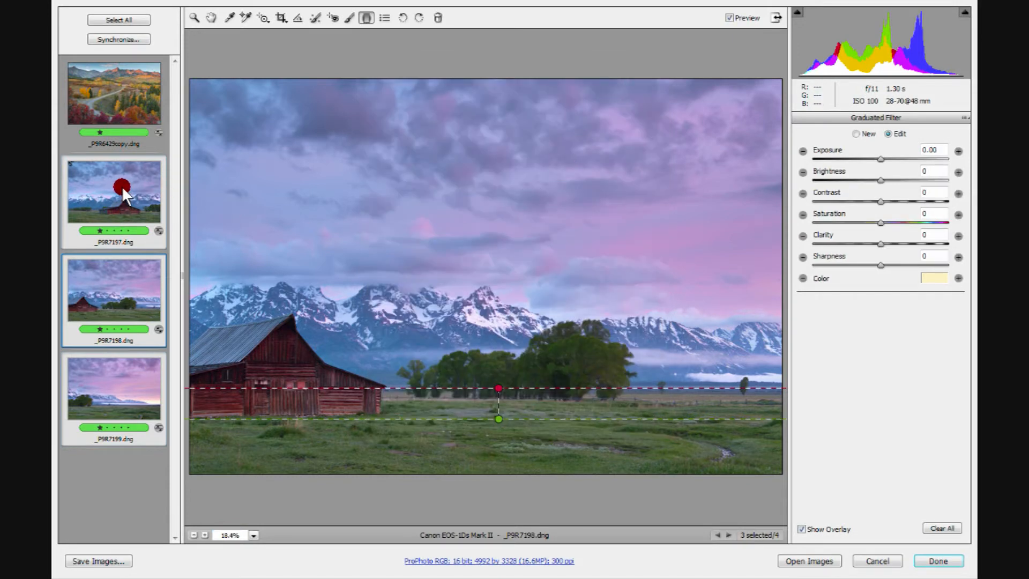
Step: Compare _P9R7197.dng and _P9R7199.dng with and without the synchronized filter, and apply the changes without opening the images
left_click(121, 187)
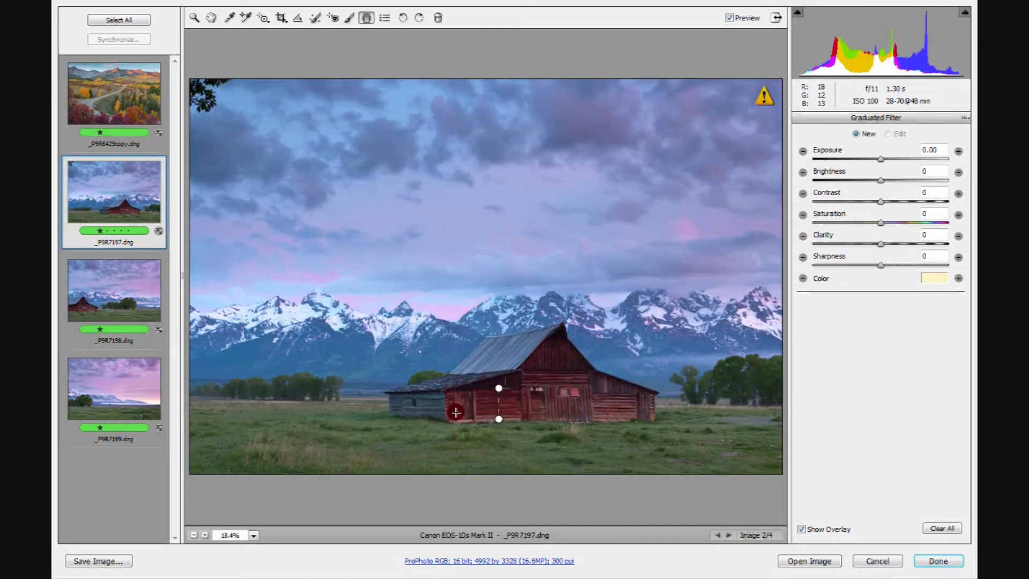
left_click(729, 17)
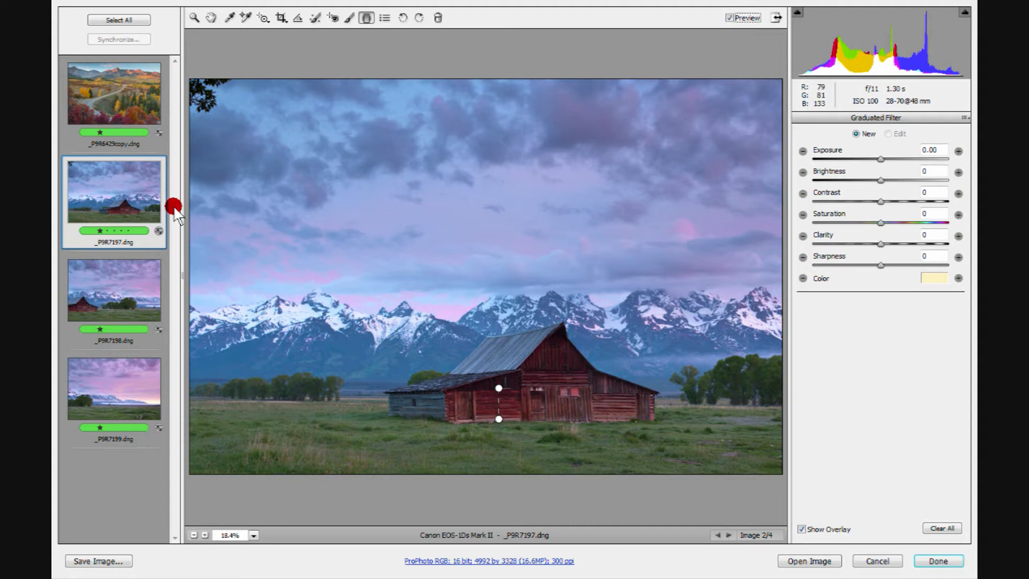
left_click(121, 369)
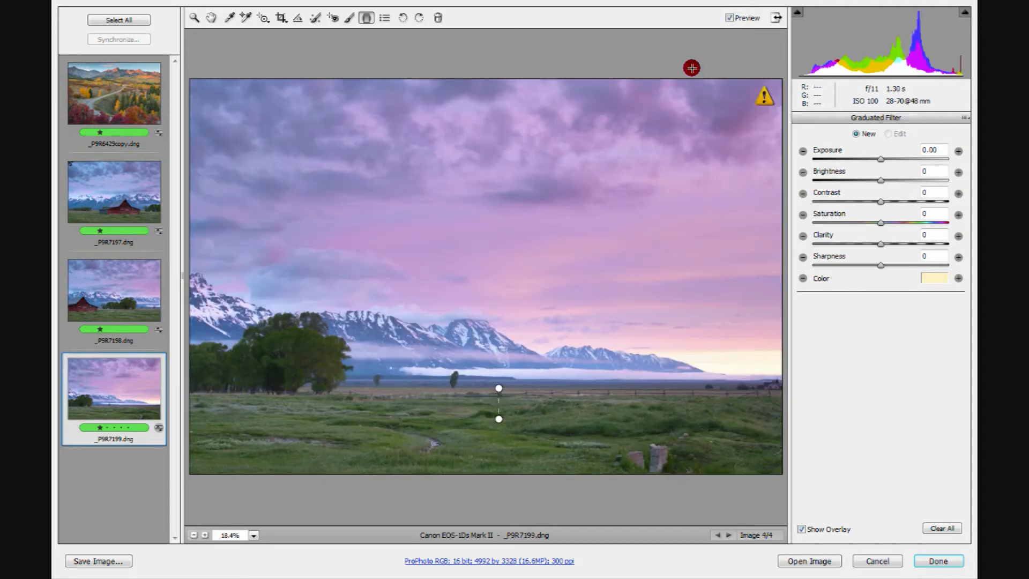
left_click(729, 18)
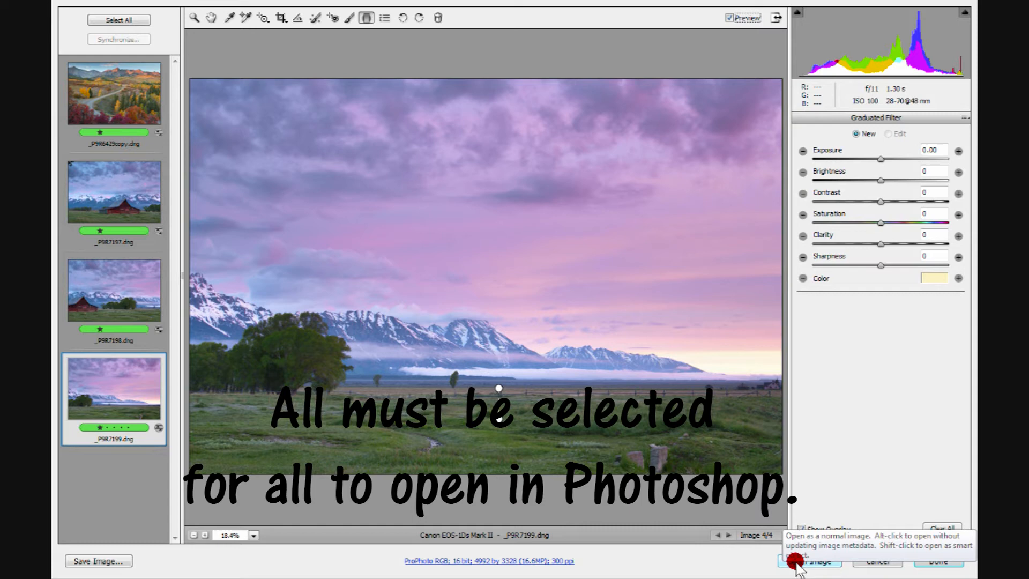
left_click(935, 561)
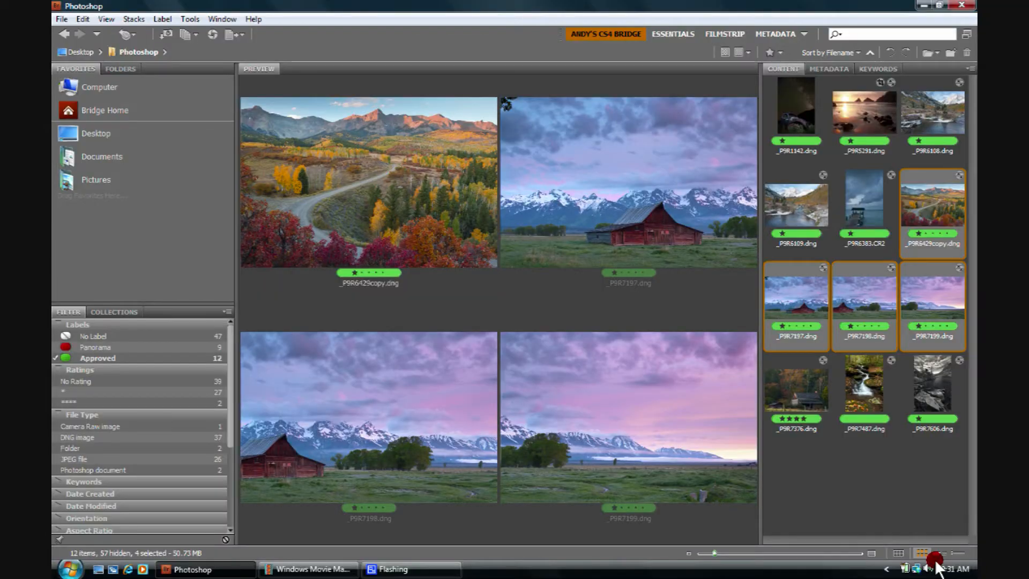
Step: Activate the Radial Filter tool on the beach sunrise image
key("Right")
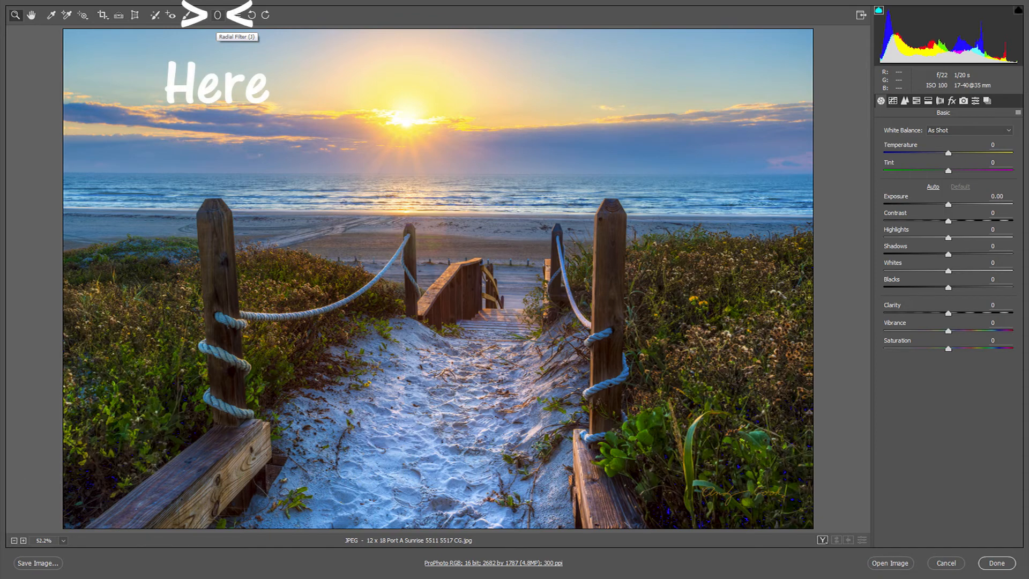
left_click(217, 15)
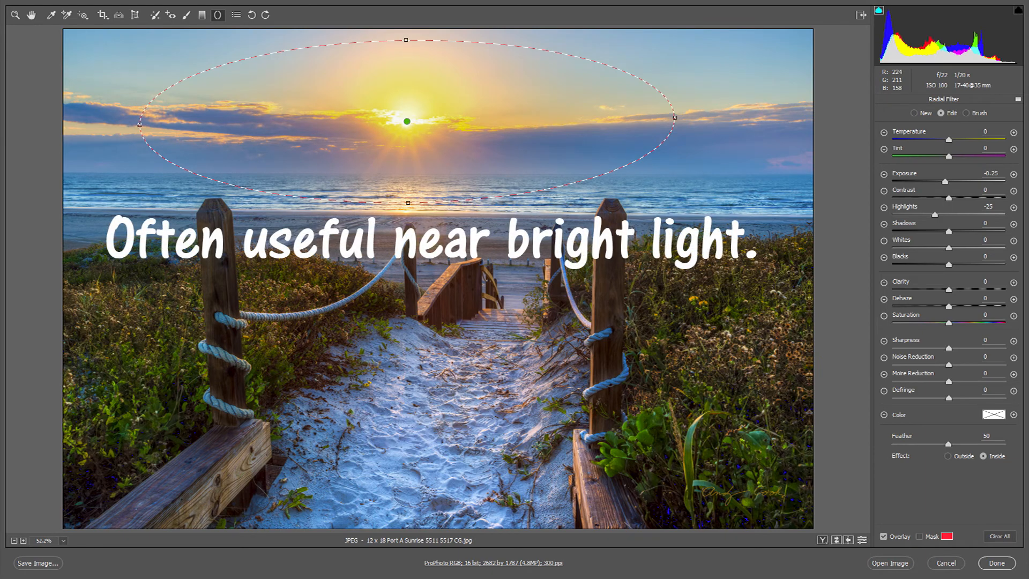